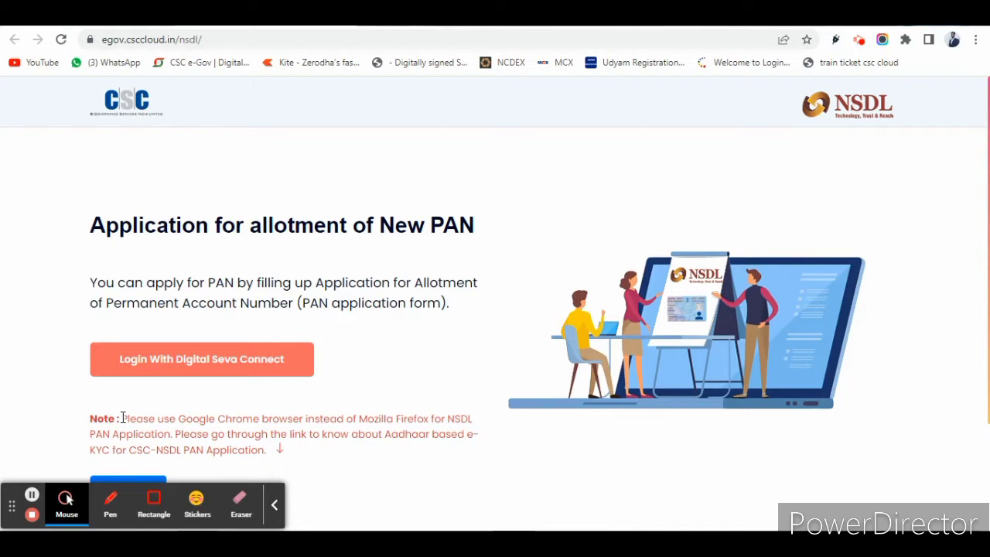
Sign in with Digital Seva Connect and select PAN - Indian Citizen (Form 49A) as the application type.
left_click(207, 363)
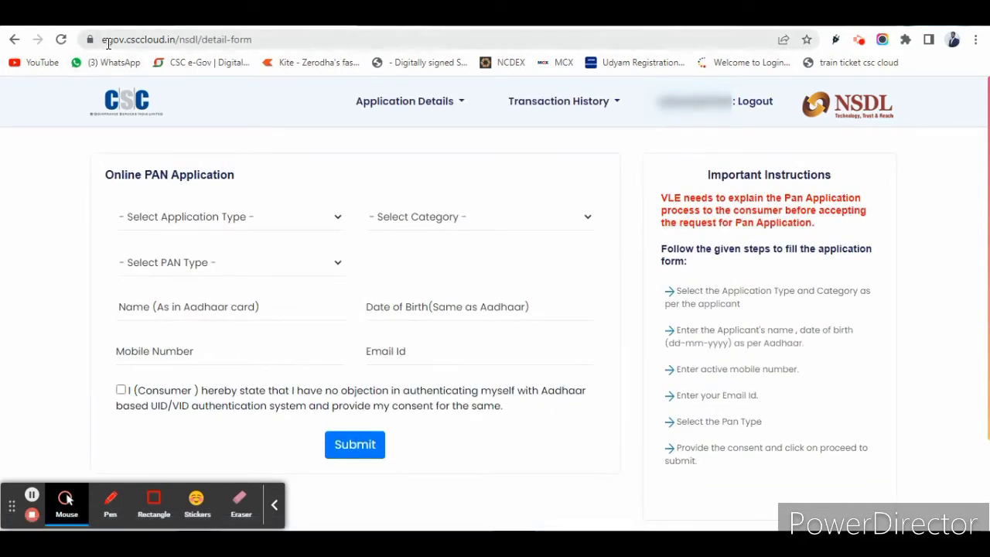
left_click(213, 218)
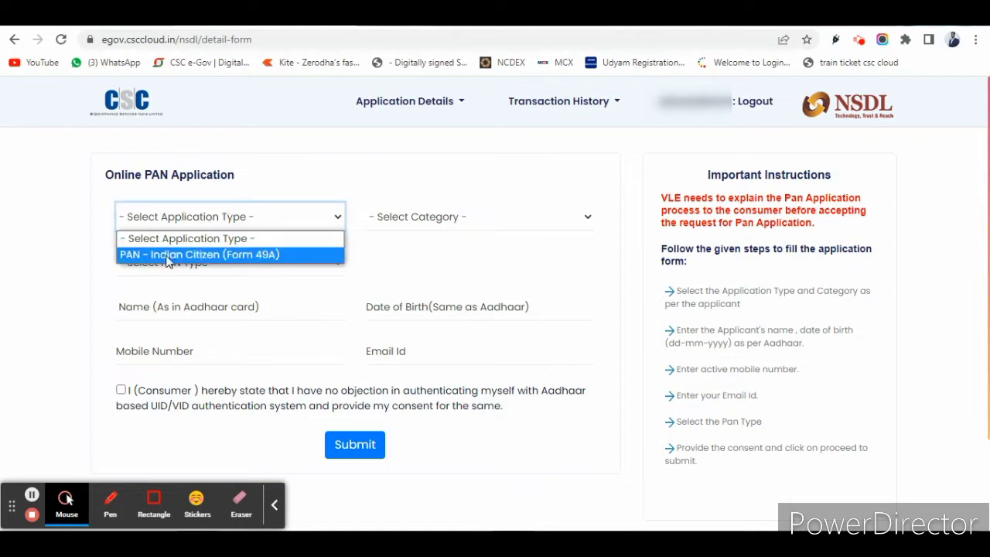
left_click(216, 256)
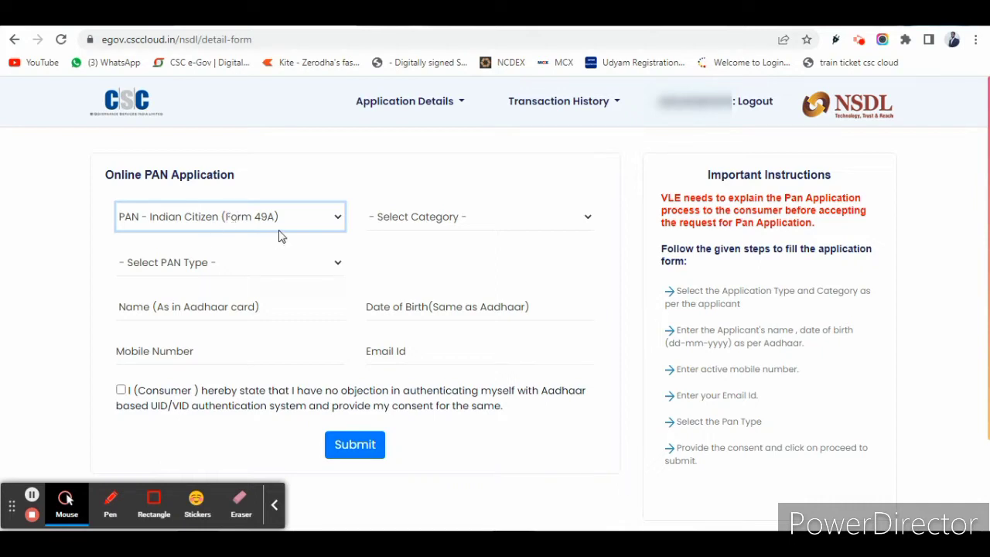
left_click(258, 184)
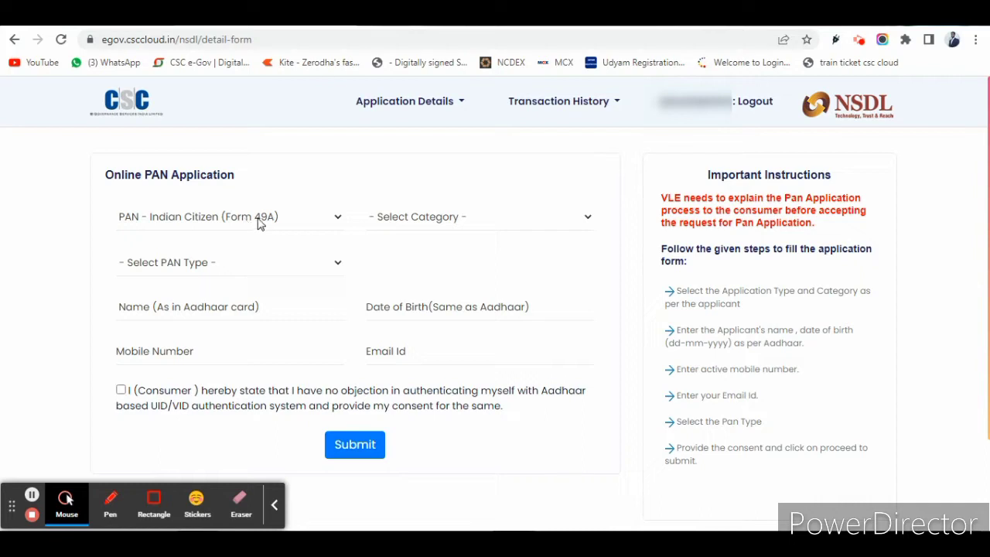
left_click(247, 220)
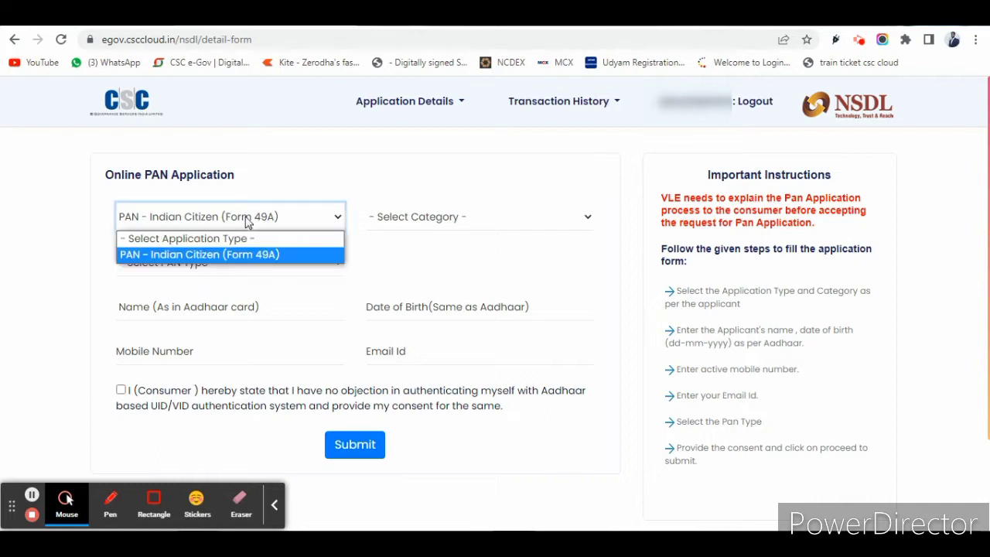
left_click(248, 221)
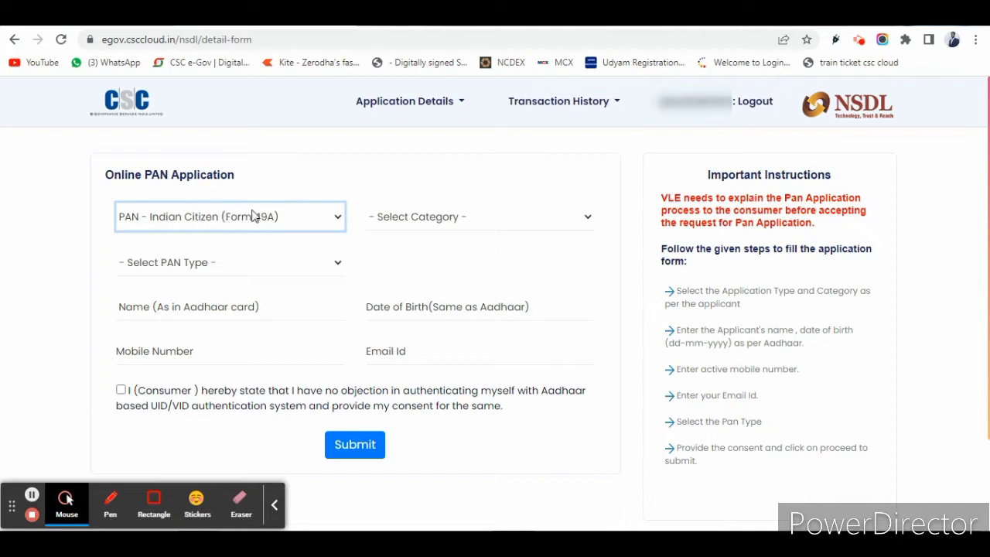
Set the category to INDIVIDUAL and the card type to Physical PAN Card/E-PAN Card.
left_click(430, 216)
left_click(425, 251)
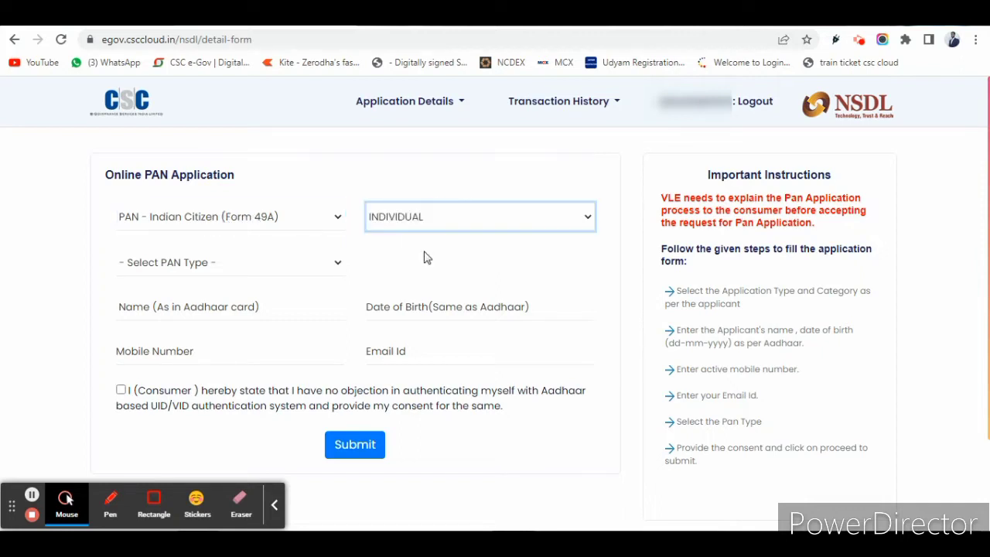
left_click(210, 267)
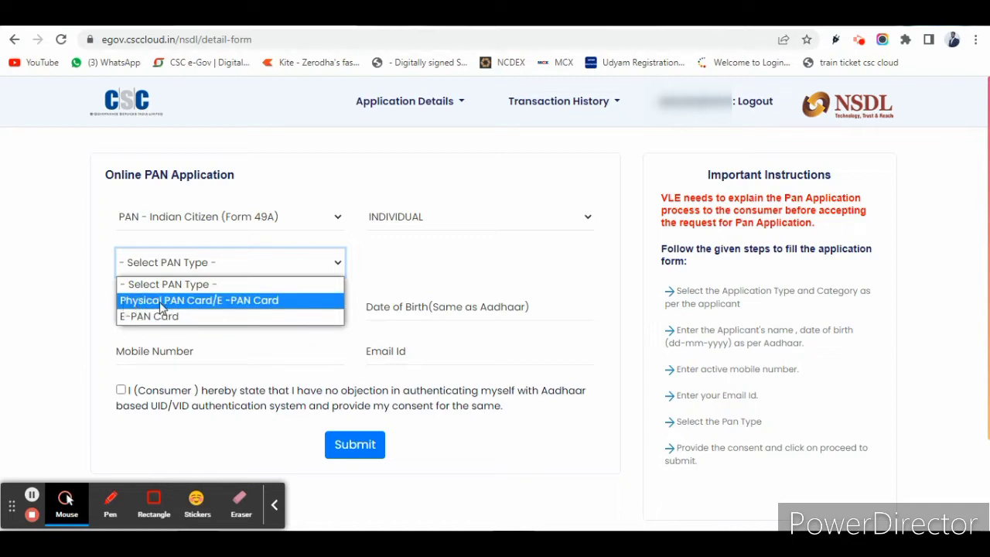
left_click(245, 301)
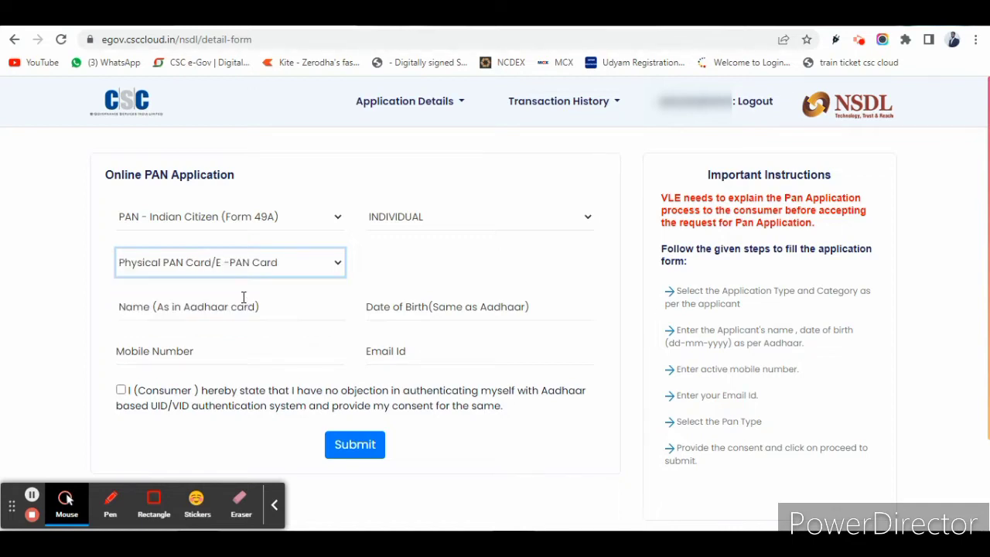
Enter the applicant's name, date of birth, mobile number and e-mail, tick Aadhaar consent, and submit.
left_click(155, 307)
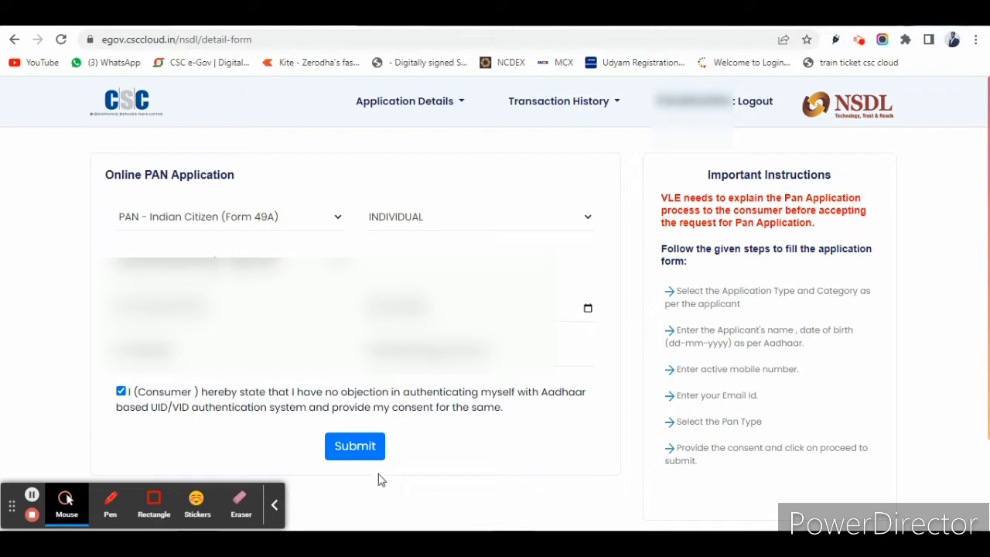
left_click(359, 447)
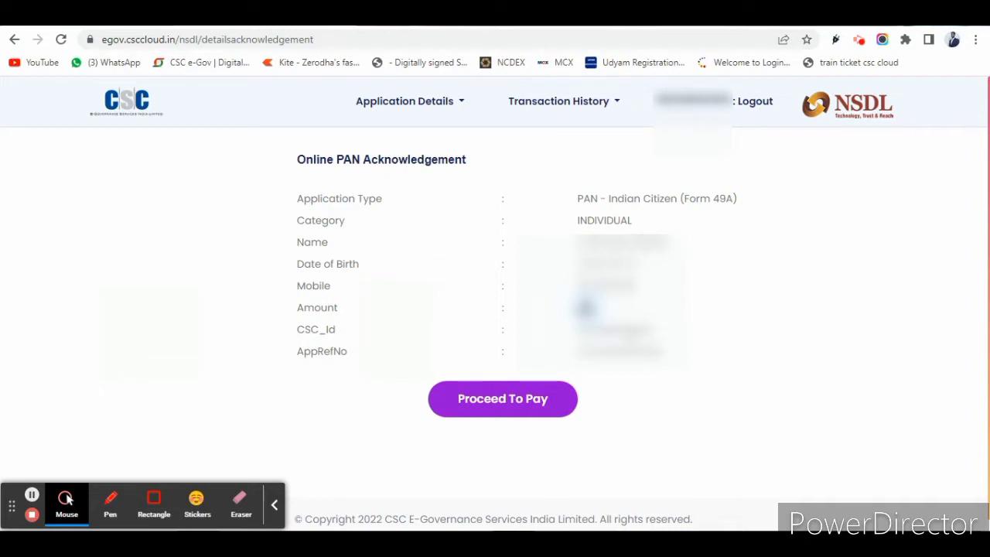
Check the Online PAN Acknowledgement with its AppRefNo and proceed to payment.
left_click(504, 404)
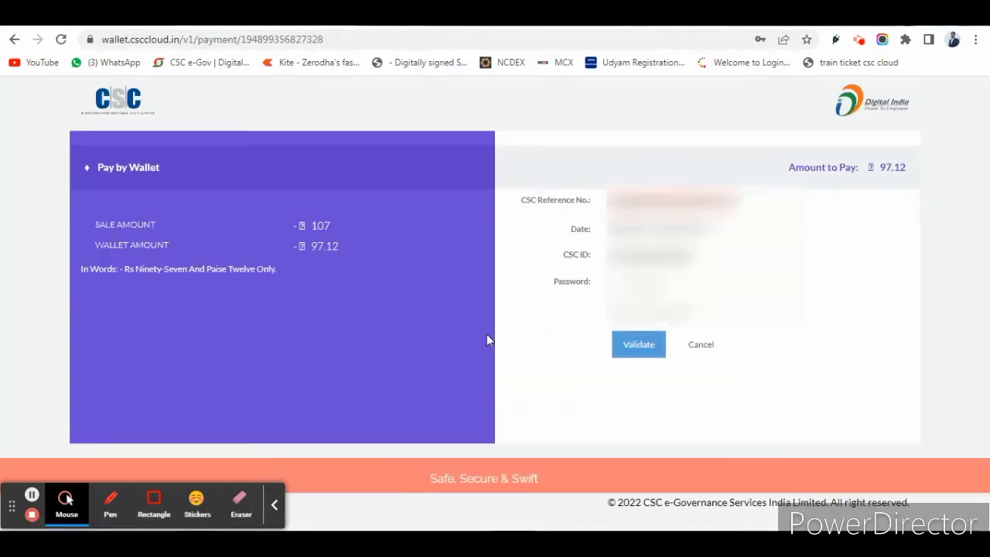
Pay 97.12 from the CSC Wallet using the saved password, decline the password update, and proceed to NSDL.
left_click(696, 290)
left_click(719, 328)
left_click(639, 344)
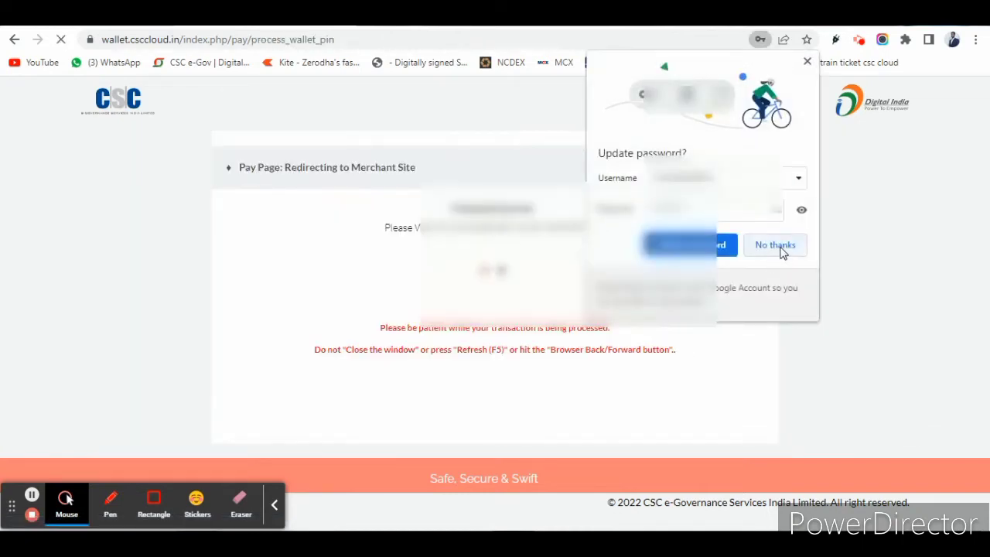
left_click(776, 245)
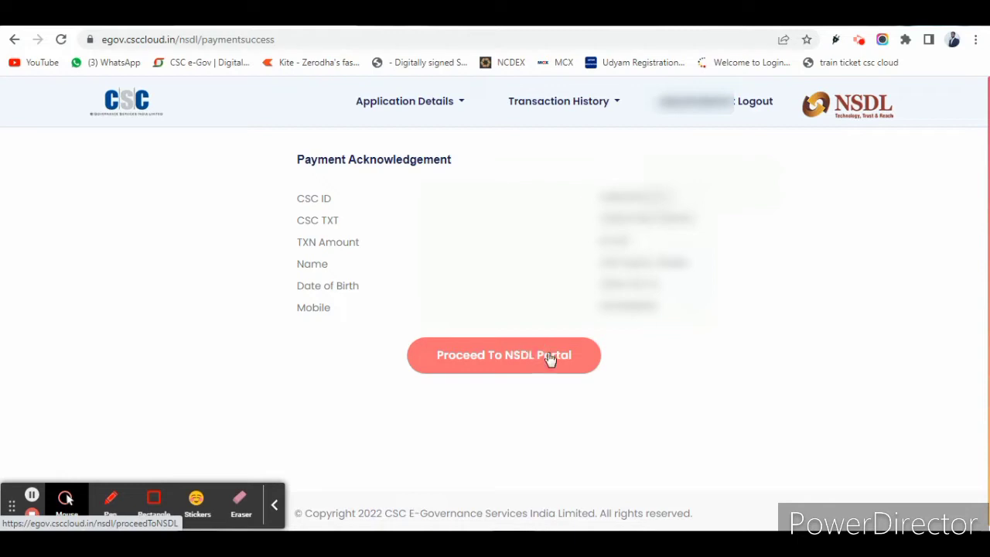
left_click(520, 355)
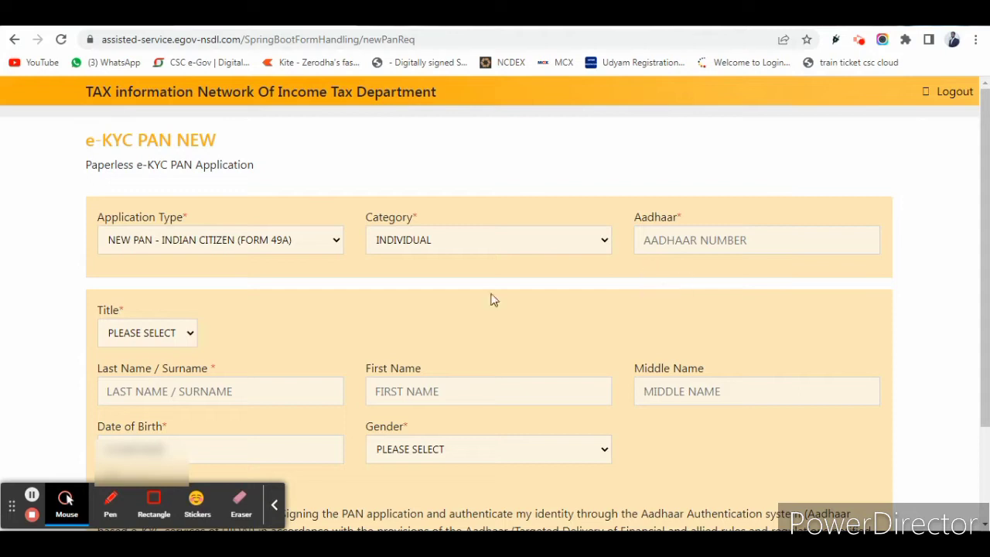
Keep NEW PAN Form 49A and INDIVIDUAL, enter the Aadhaar number, and check the title list.
left_click(127, 246)
left_click(184, 283)
left_click(471, 241)
left_click(467, 320)
left_click(665, 243)
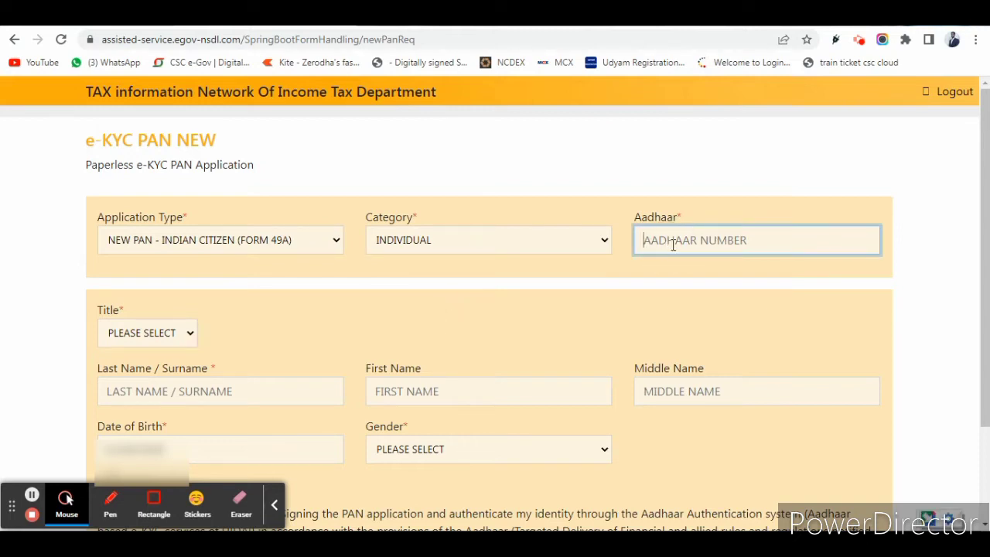
left_click(147, 331)
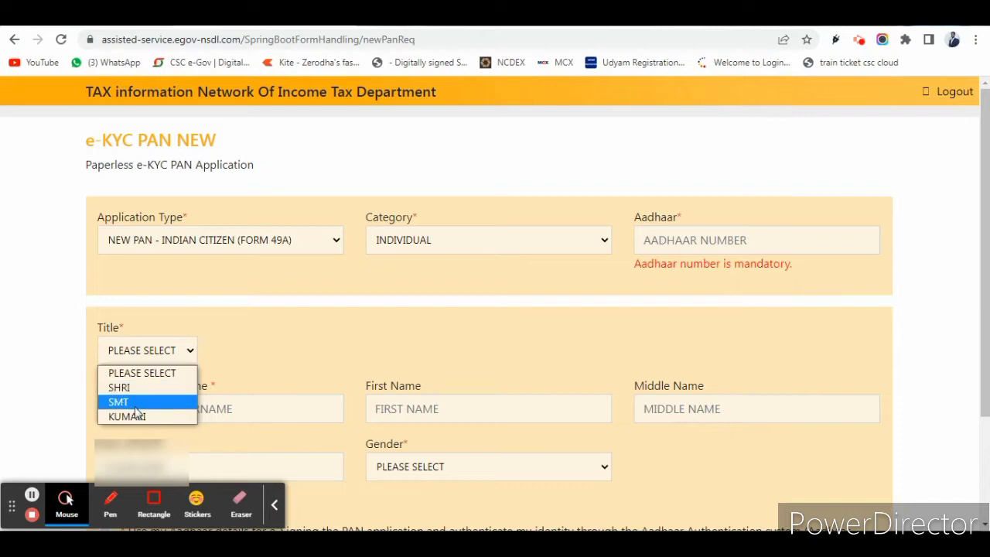
left_click(248, 357)
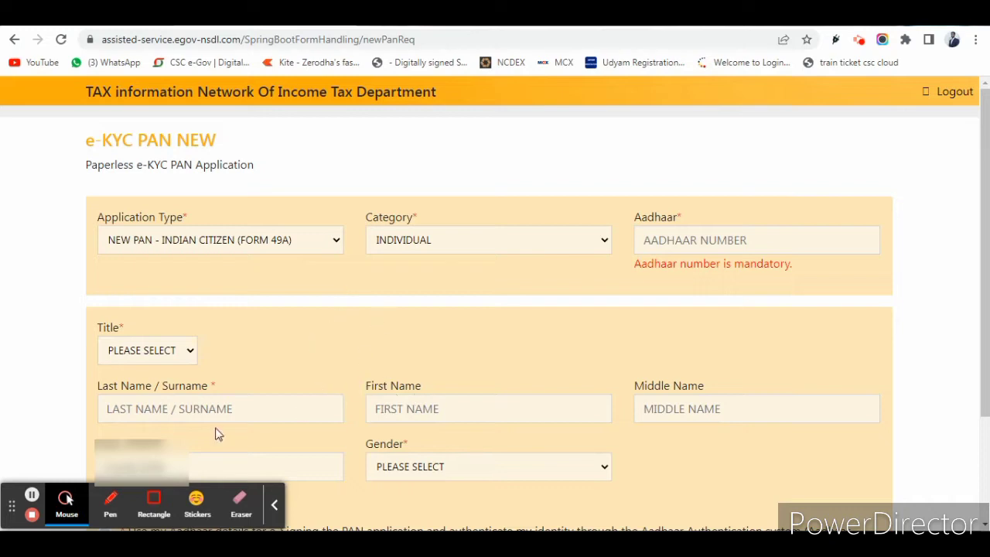
Enter the last name, leave gender unchanged, and give consent for Aadhaar-based e-Signing.
left_click(242, 396)
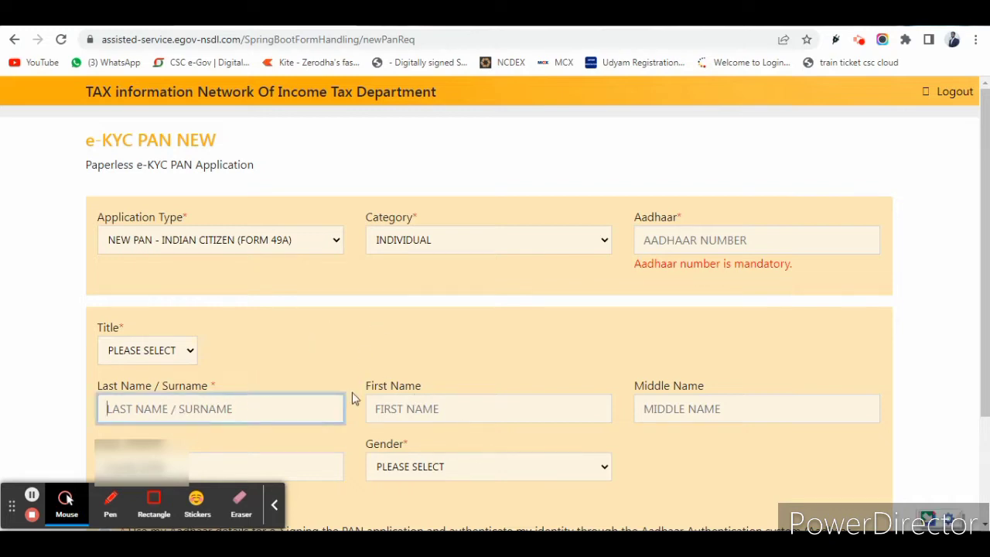
left_click(409, 389)
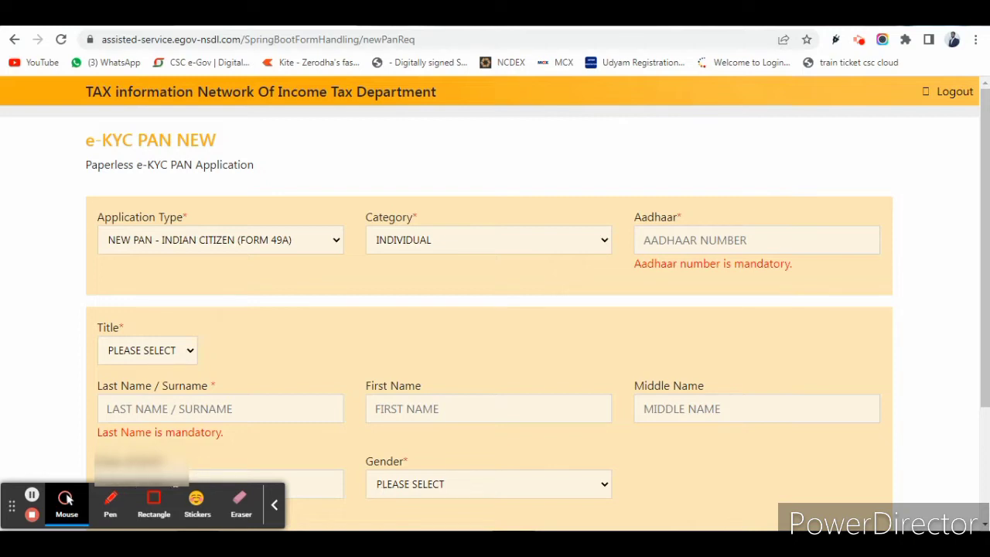
left_click(422, 494)
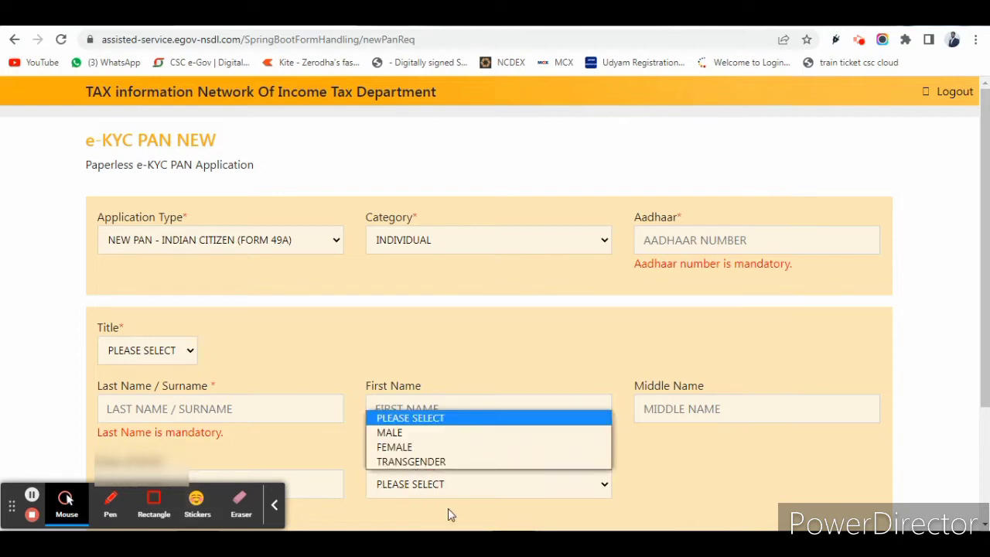
left_click(447, 511)
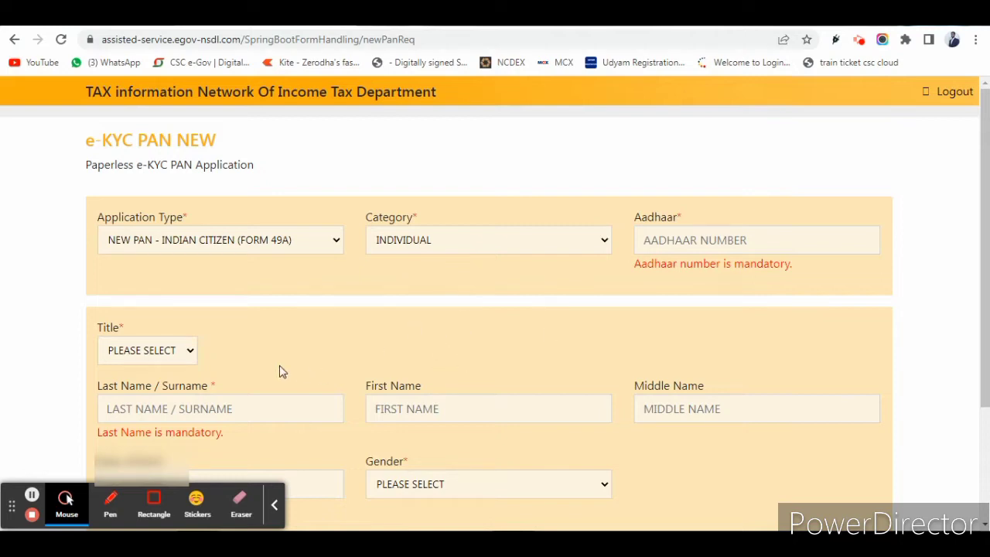
scroll(68, 499, "down", 2)
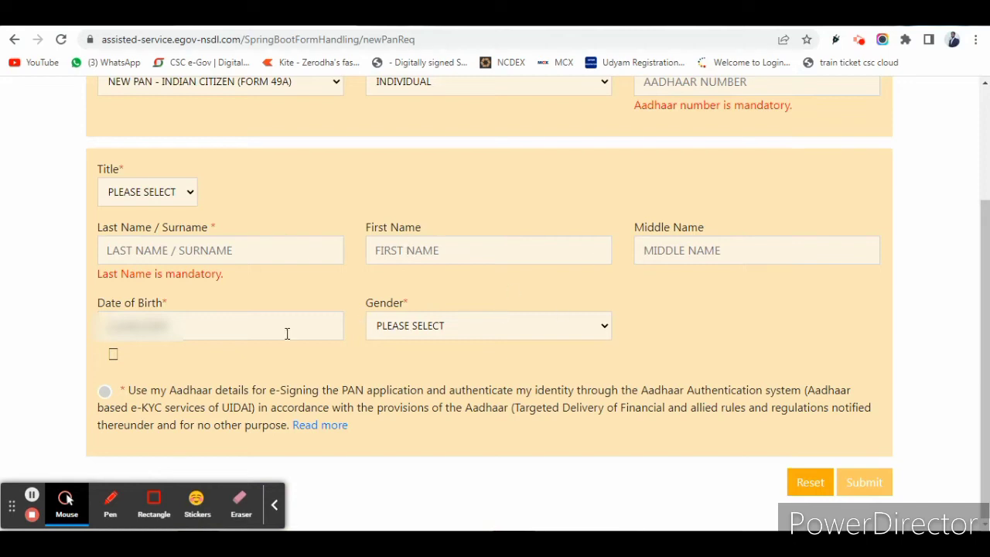
left_click(104, 390)
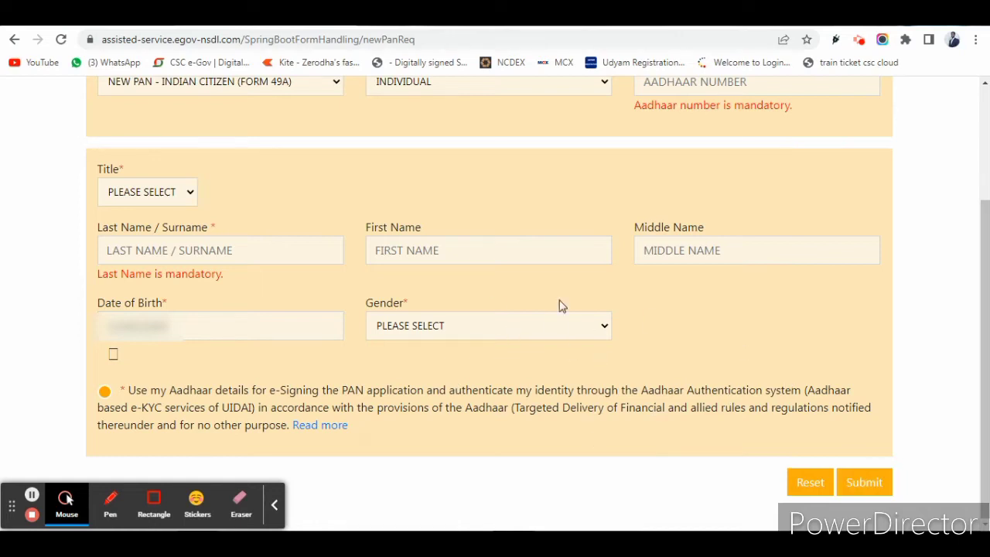
left_click(31, 494)
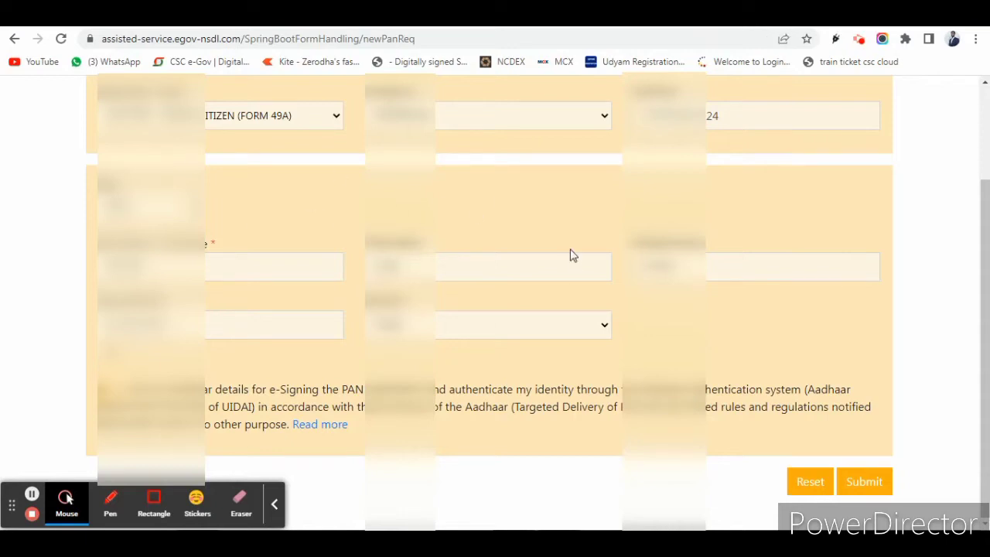
Advance past the applicant details to the physical PAN card and income source questions.
left_click(864, 482)
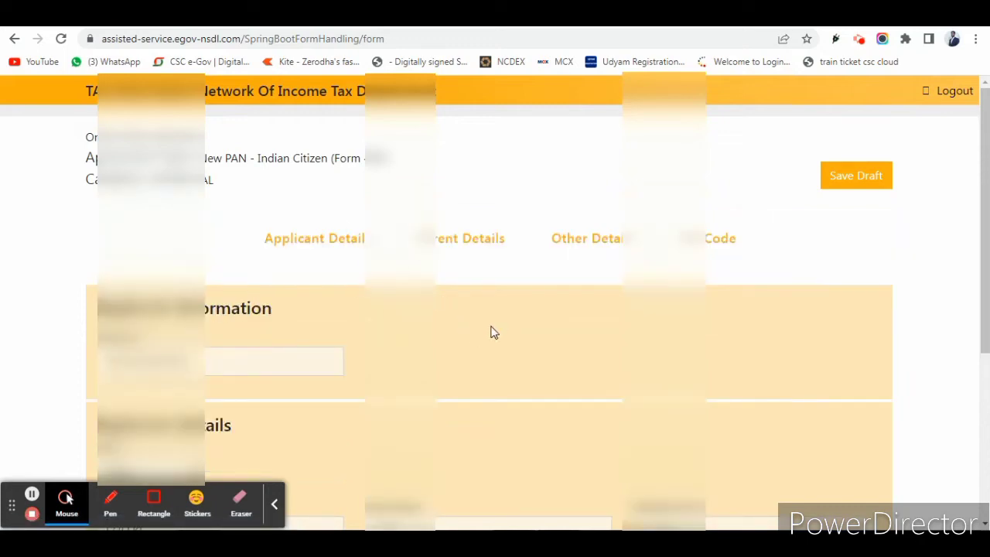
scroll(490, 332, "down", 4)
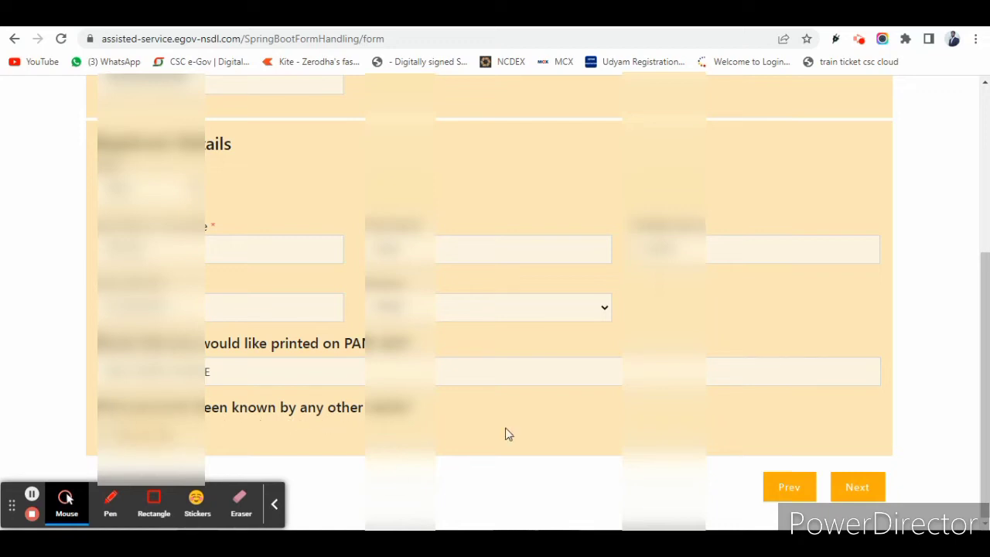
left_click(856, 489)
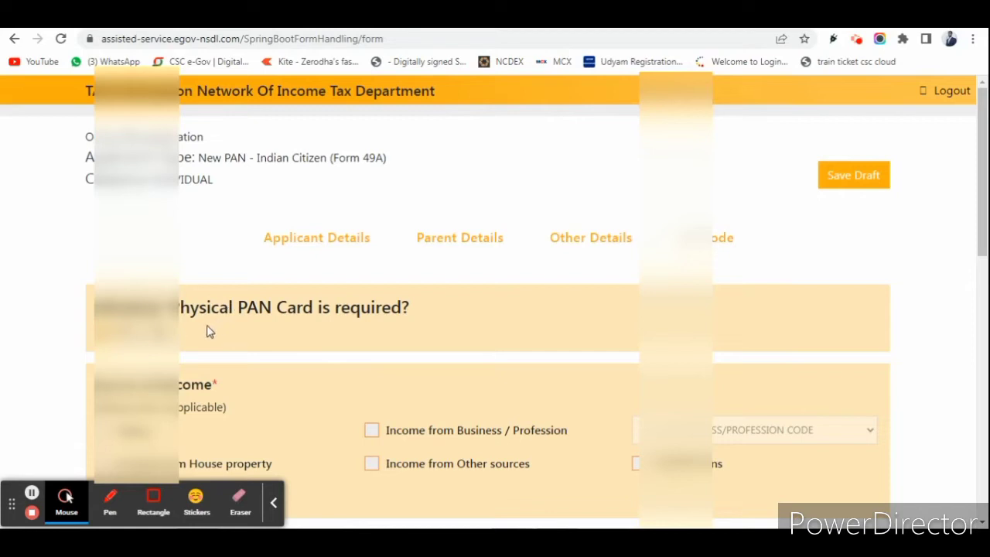
Review the income, contact and address fields, leaving the country code unchanged, then go to AO Code.
scroll(211, 327, "down", 2)
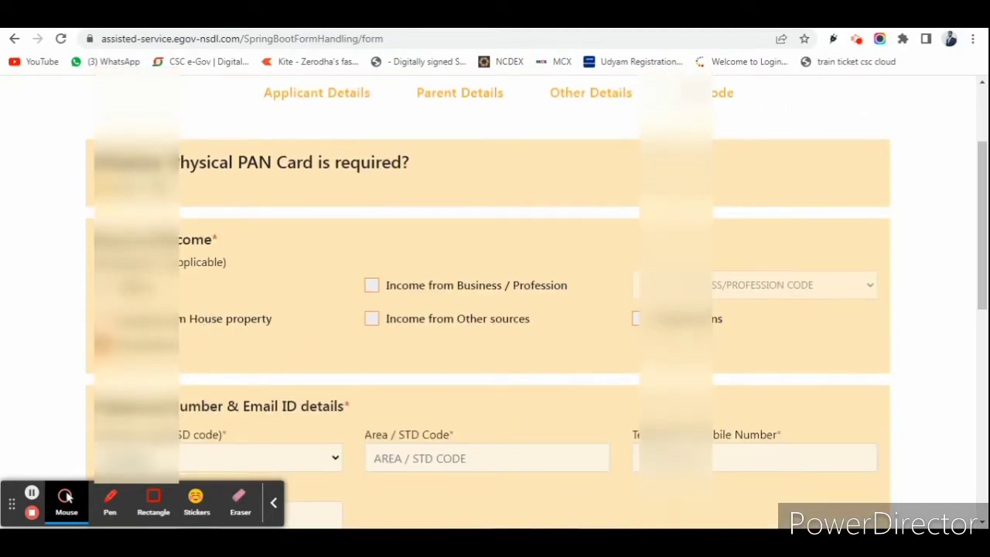
scroll(220, 301, "down", 3)
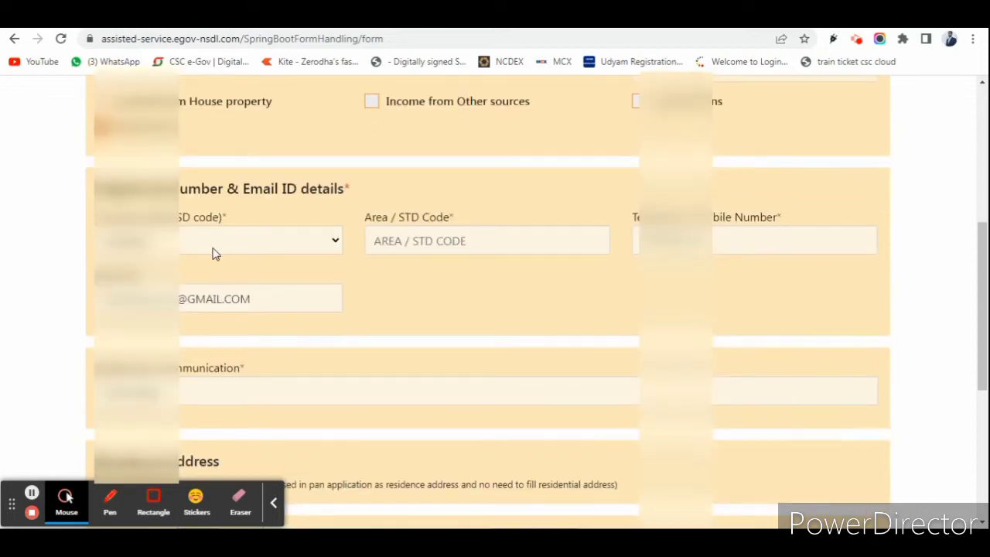
left_click(186, 249)
left_click(190, 248)
scroll(338, 297, "down", 3)
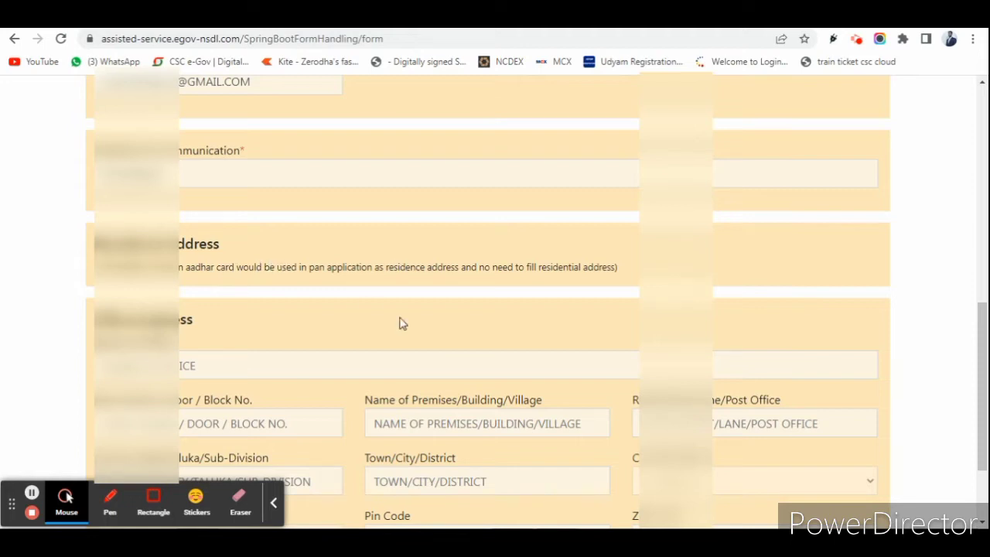
scroll(360, 311, "down", 2)
scroll(371, 298, "down", 1)
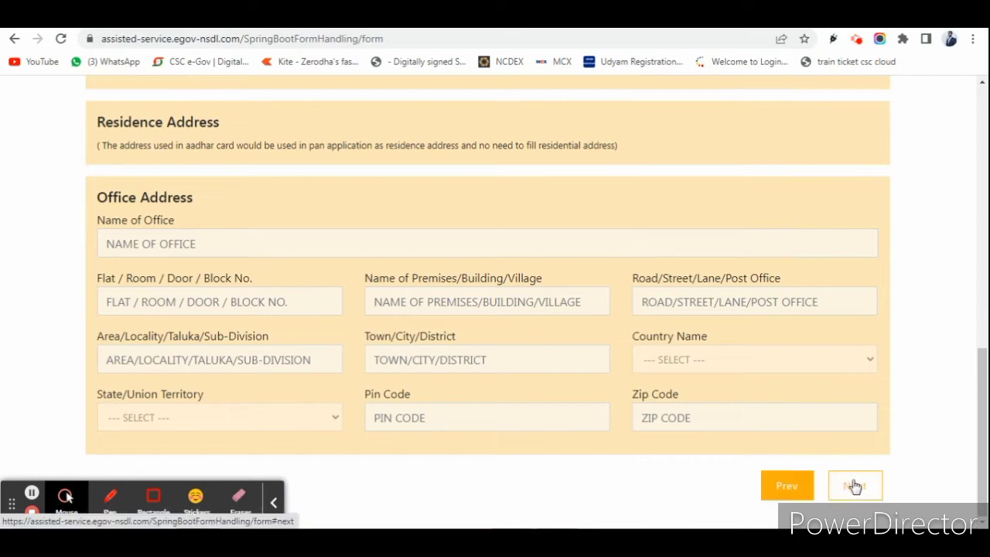
left_click(133, 242)
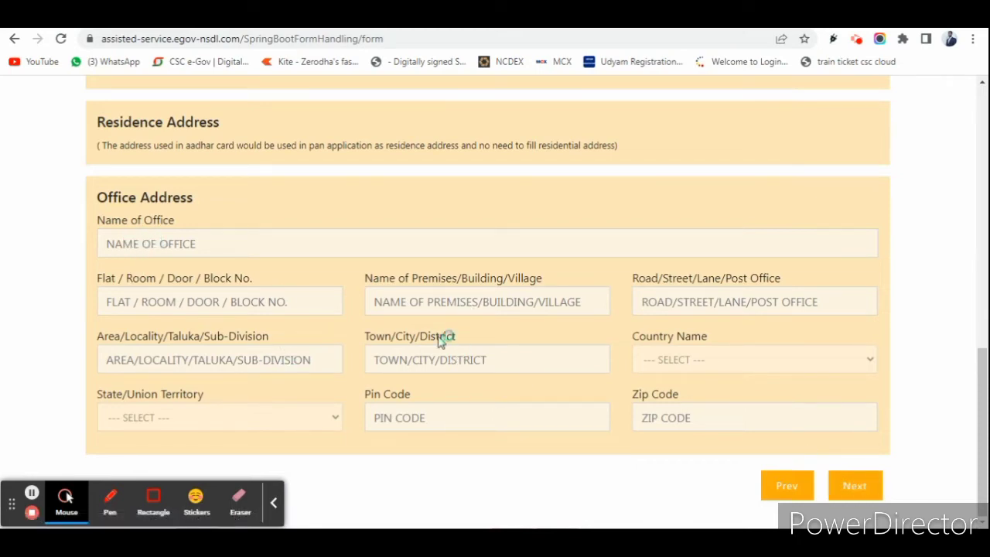
scroll(444, 337, "up", 3)
scroll(344, 375, "down", 5)
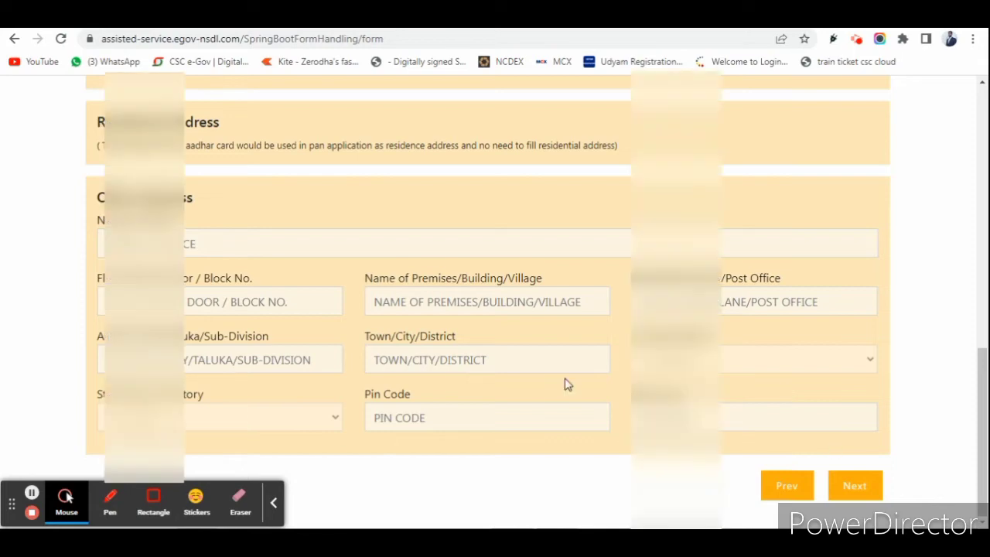
scroll(518, 391, "up", 5)
scroll(519, 396, "up", 3)
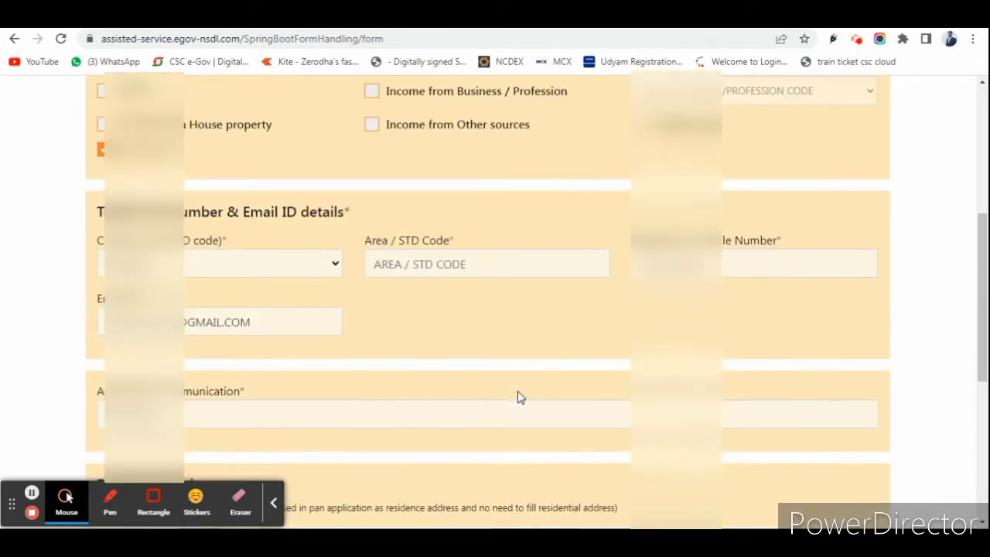
scroll(514, 391, "up", 2)
scroll(524, 241, "up", 3)
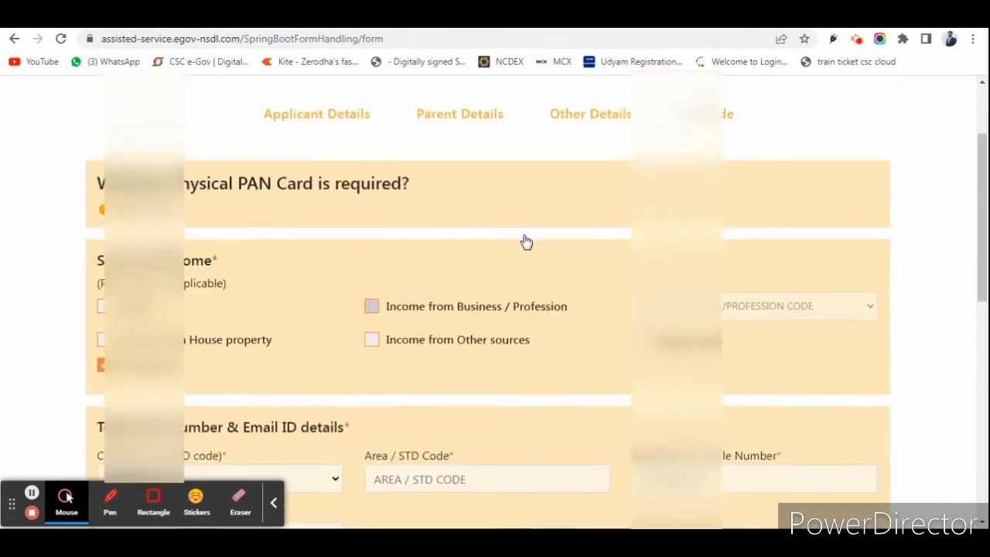
scroll(524, 249, "down", 13)
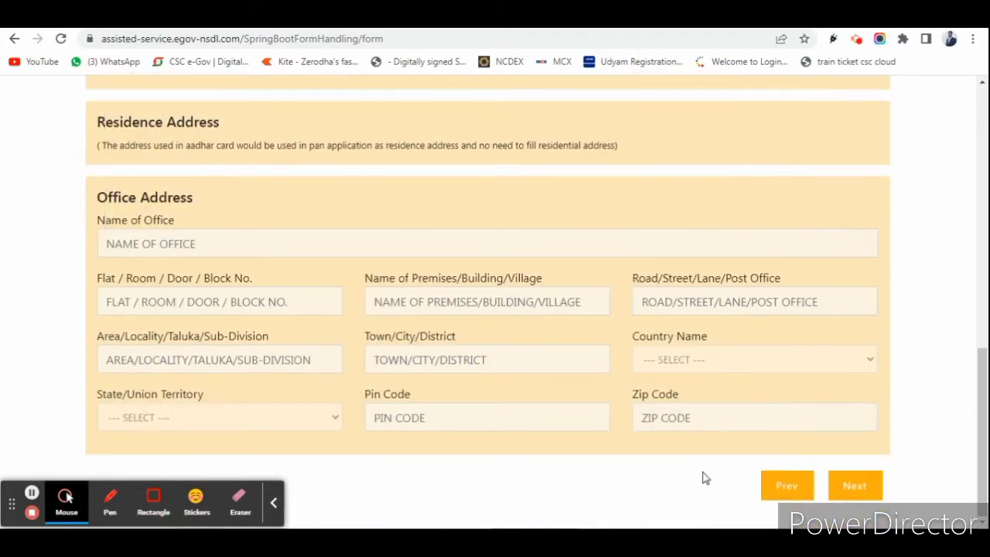
left_click(854, 487)
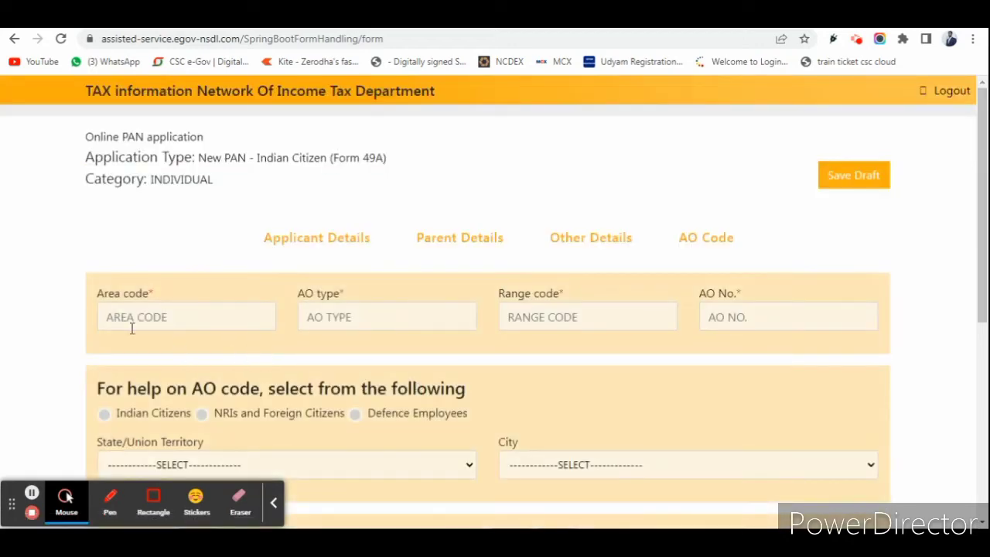
Start an AO code lookup for Indian Citizens.
left_click(326, 326)
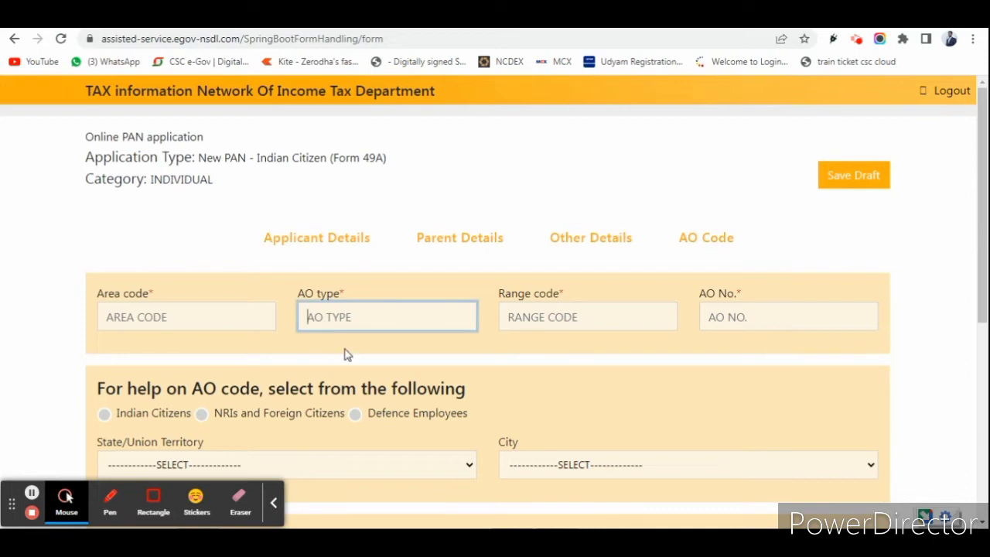
left_click(343, 353)
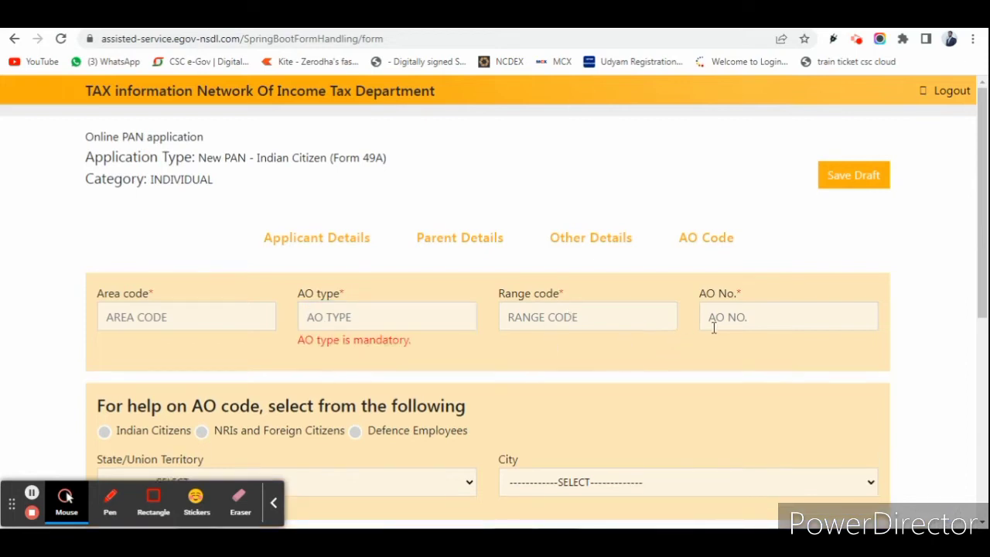
scroll(299, 350, "down", 1)
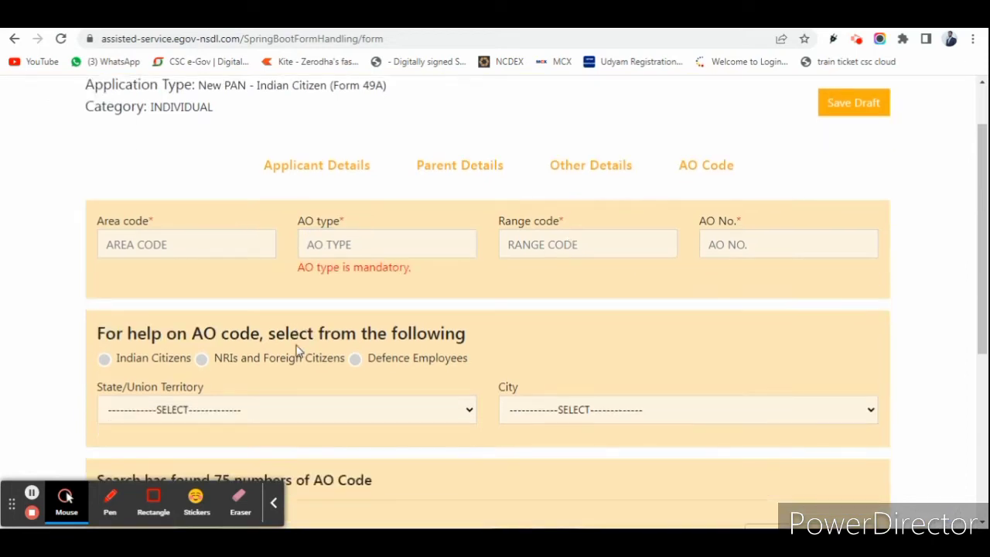
scroll(298, 351, "down", 1)
left_click(105, 287)
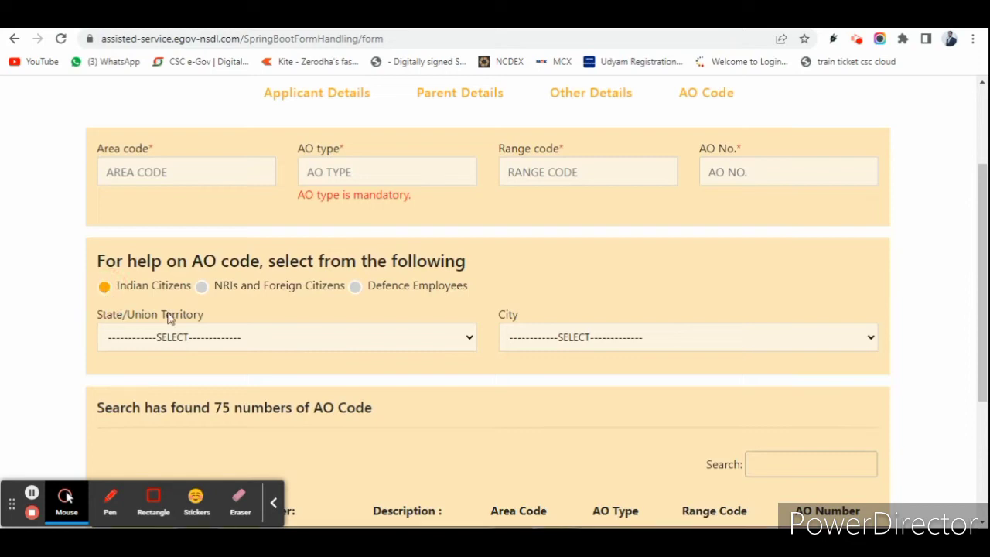
Choose Maharashtra and the applicant's city to list the two matching AO codes.
left_click(261, 347)
left_click(223, 369)
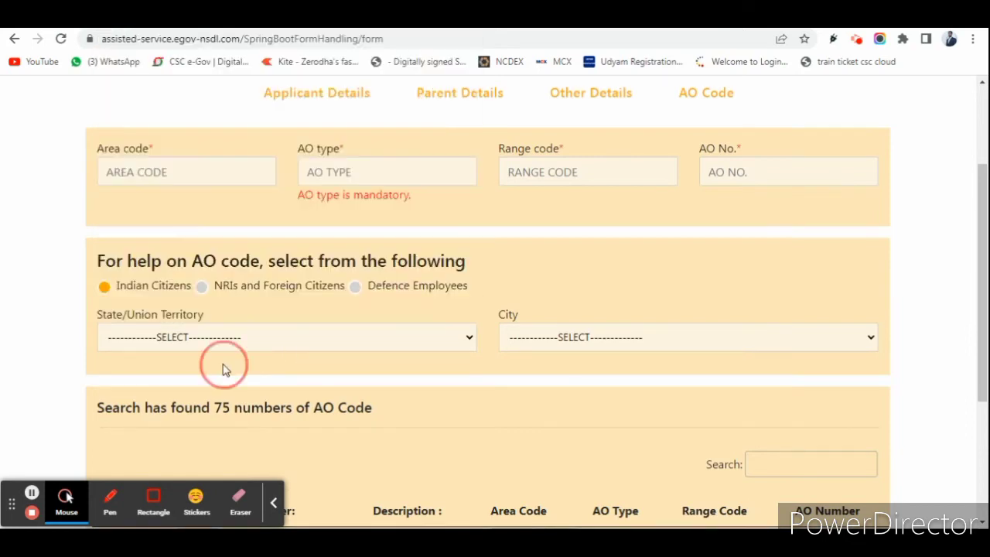
left_click(203, 338)
scroll(170, 225, "down", 4)
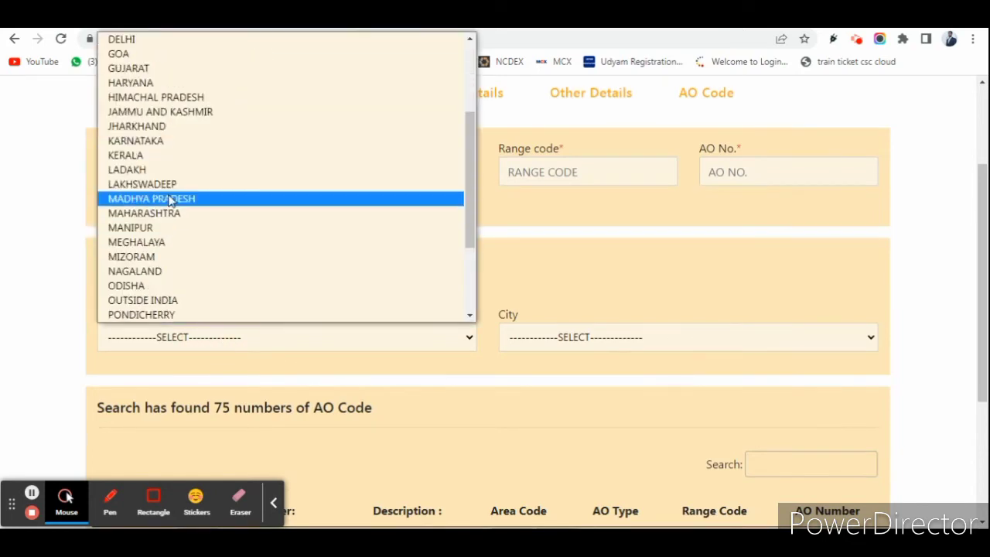
left_click(165, 213)
left_click(541, 353)
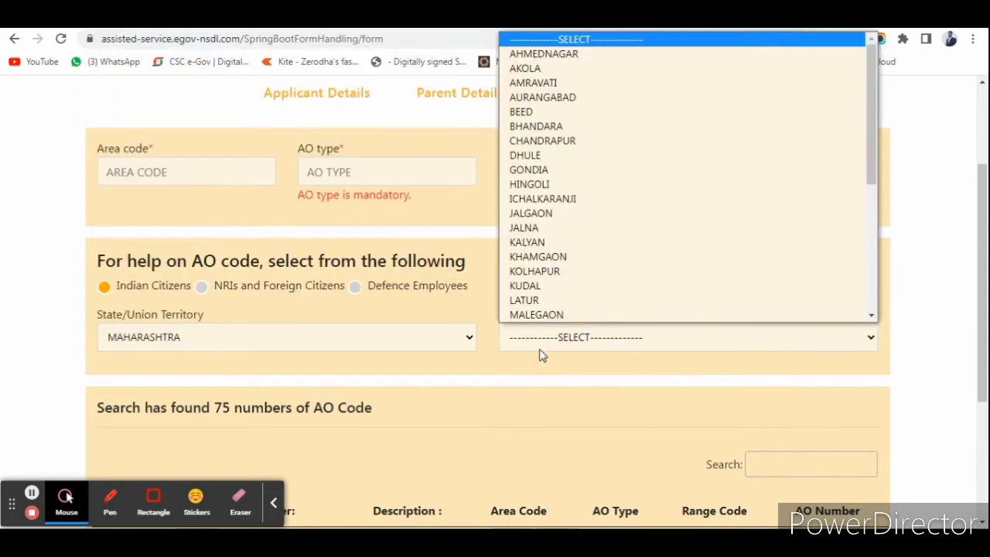
scroll(557, 222, "down", 3)
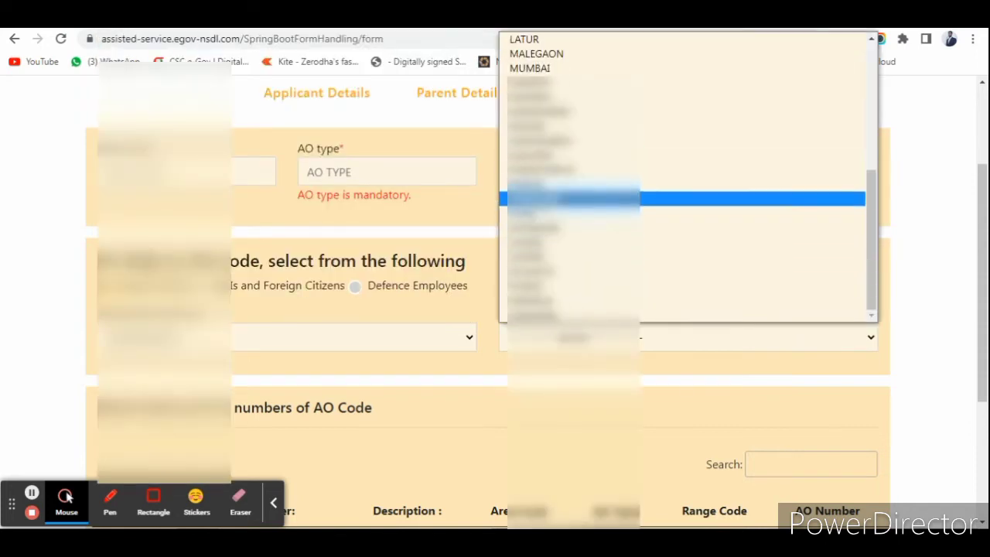
left_click(565, 95)
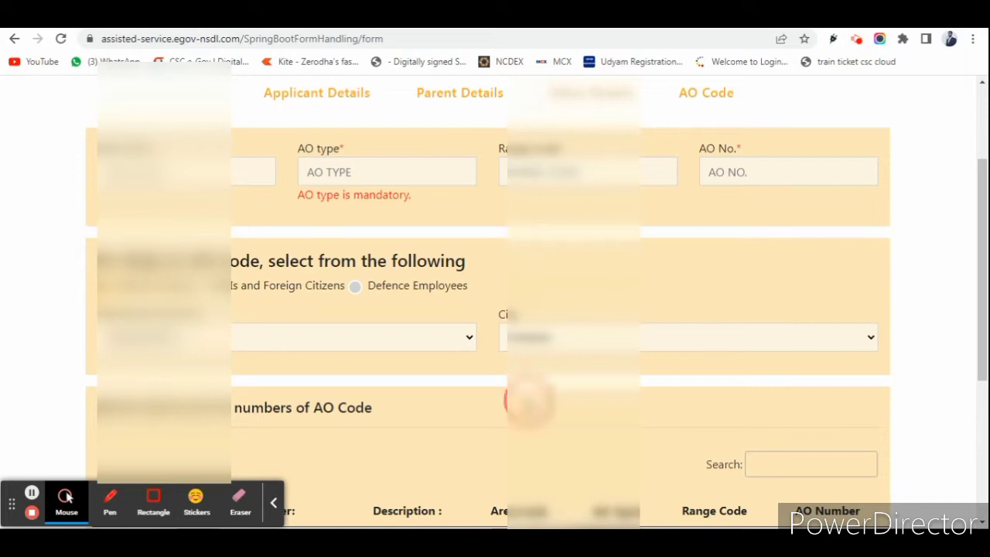
scroll(422, 402, "down", 2)
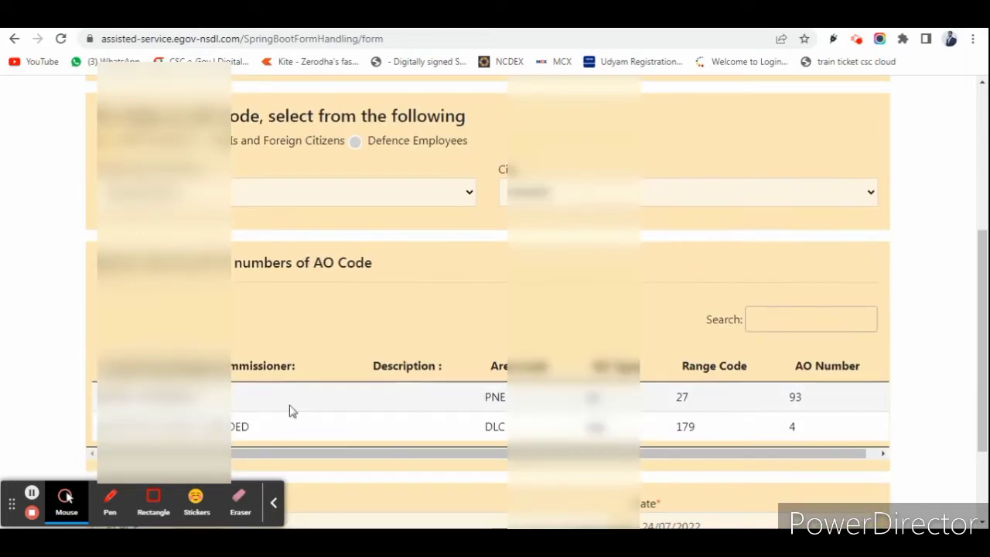
scroll(495, 398, "up", 3)
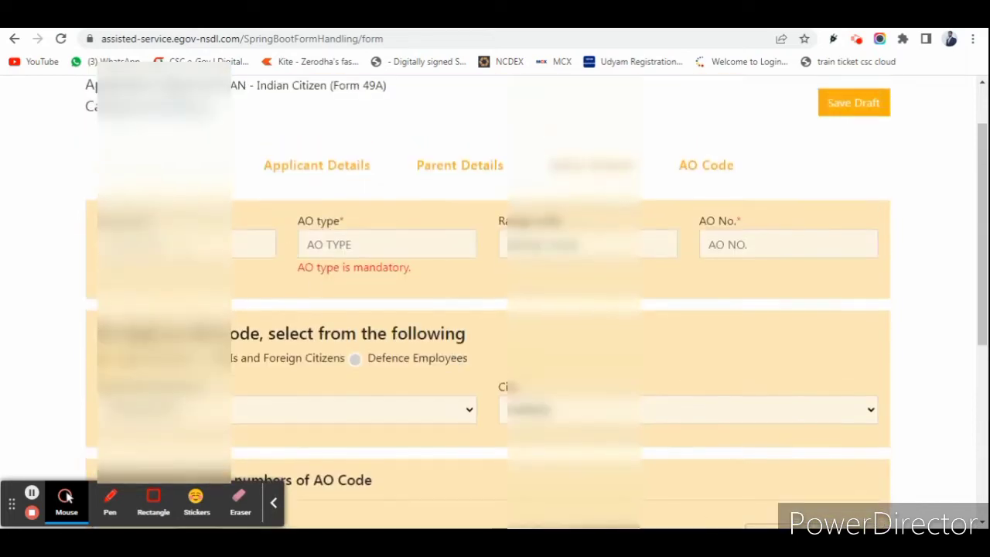
scroll(660, 247, "down", 3)
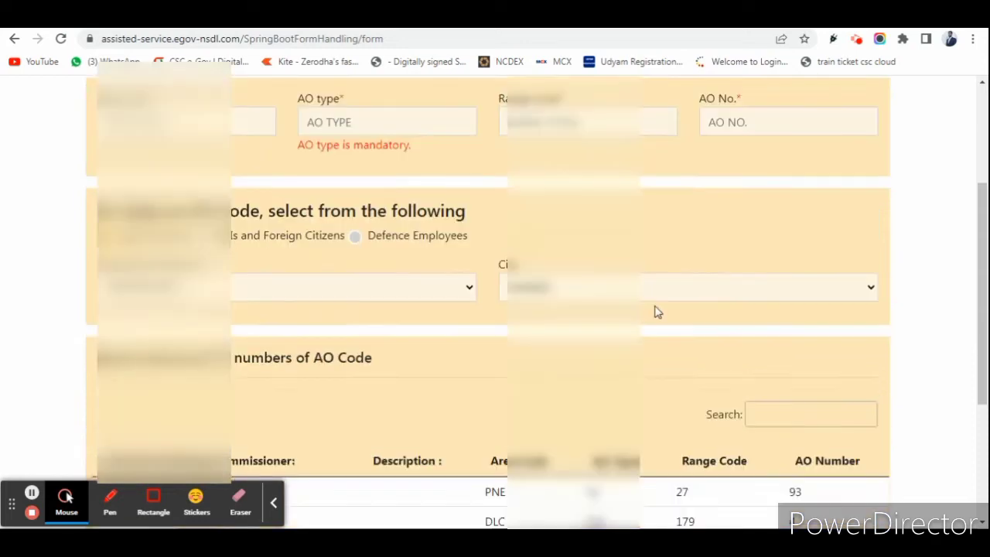
scroll(684, 370, "down", 1)
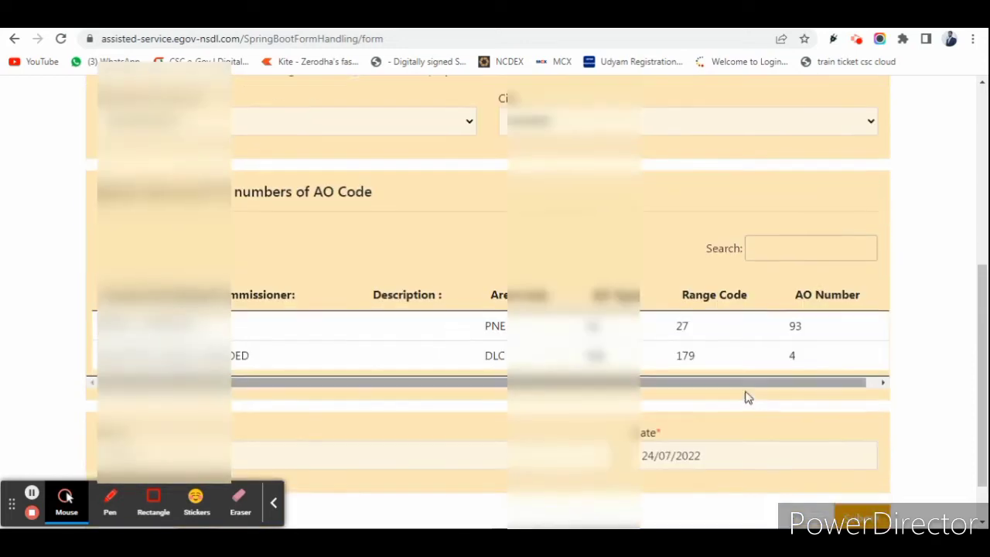
Select the PNE AO code entry, filling AO type W and AO No. 93.
left_click(518, 331)
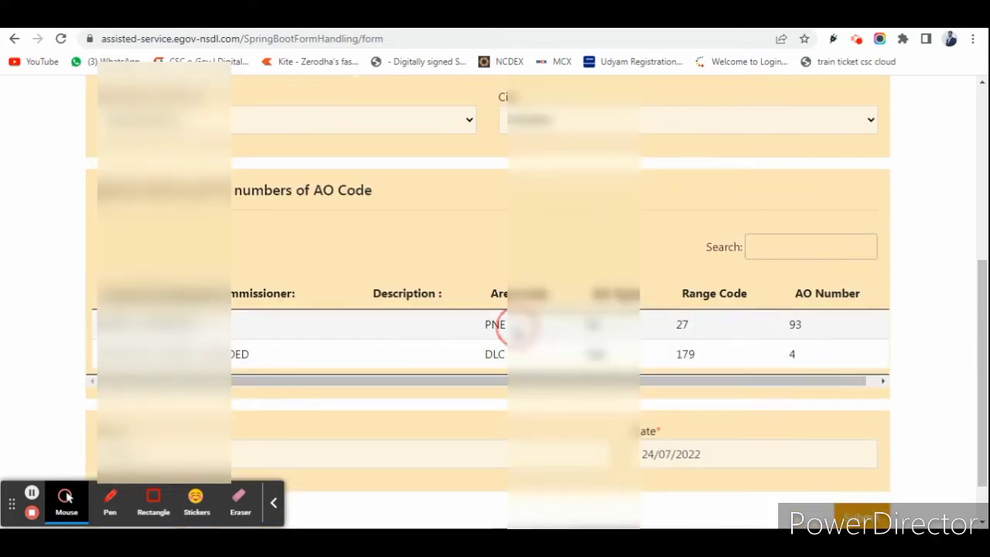
scroll(495, 309, "up", 4)
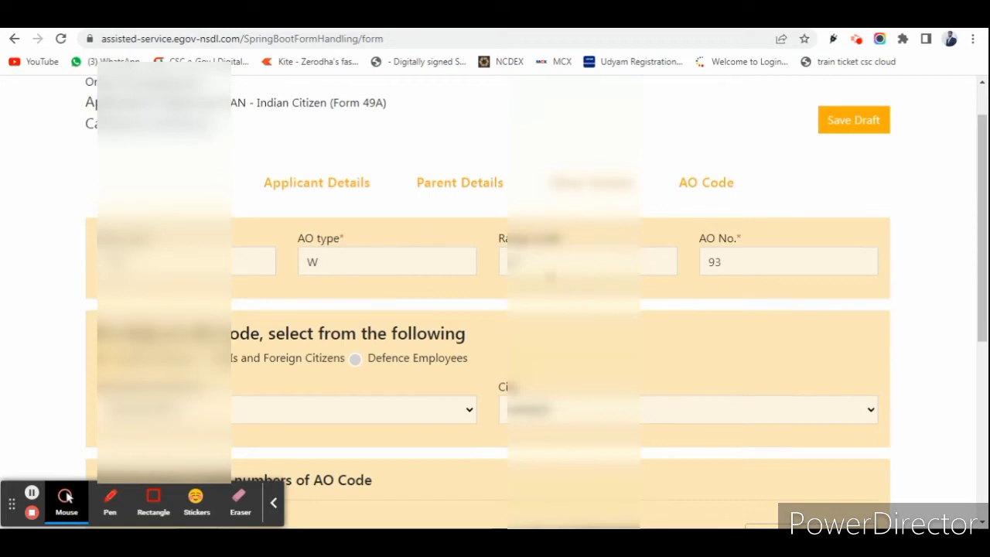
scroll(401, 342, "down", 5)
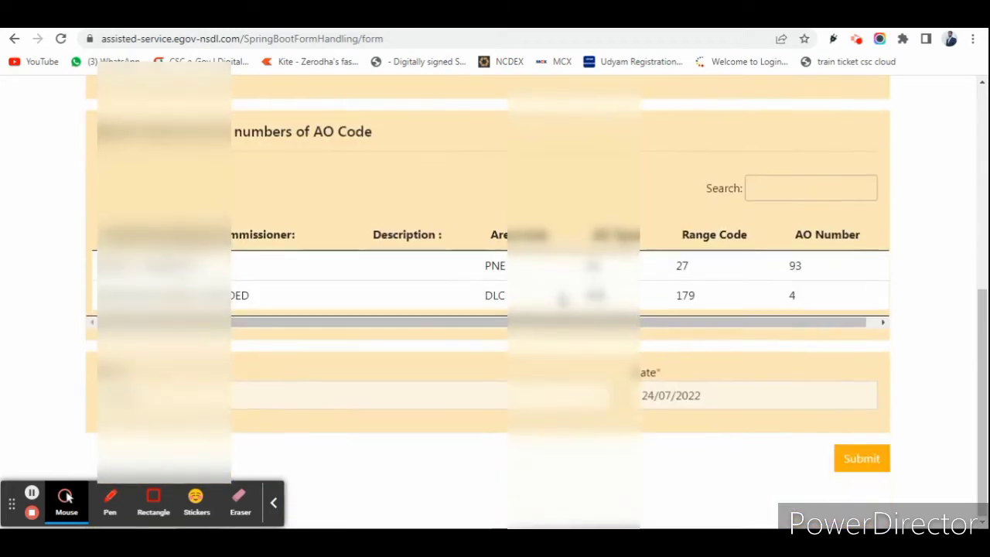
Fill the mandatory field beside the 24/07/2022 date until its error clears.
left_click(263, 408)
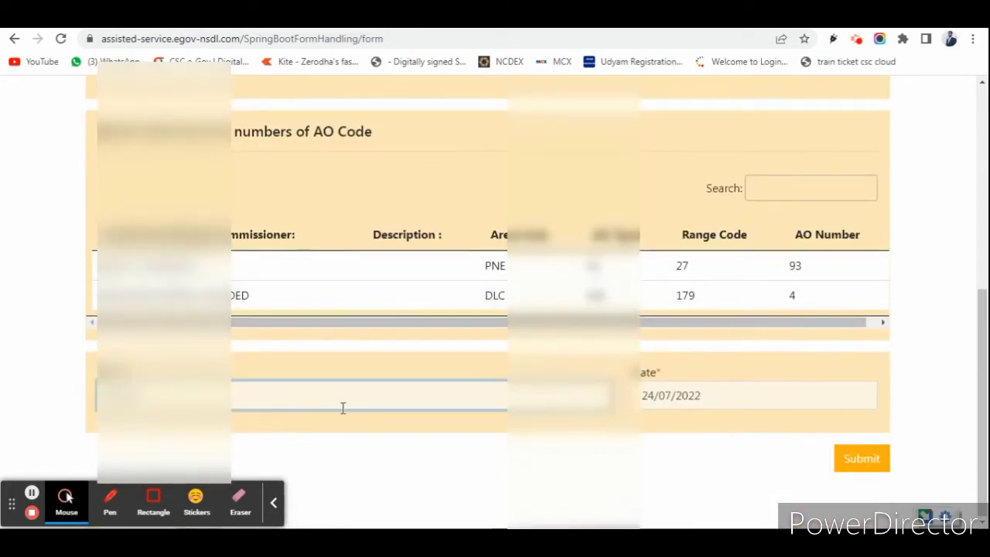
left_click(706, 399)
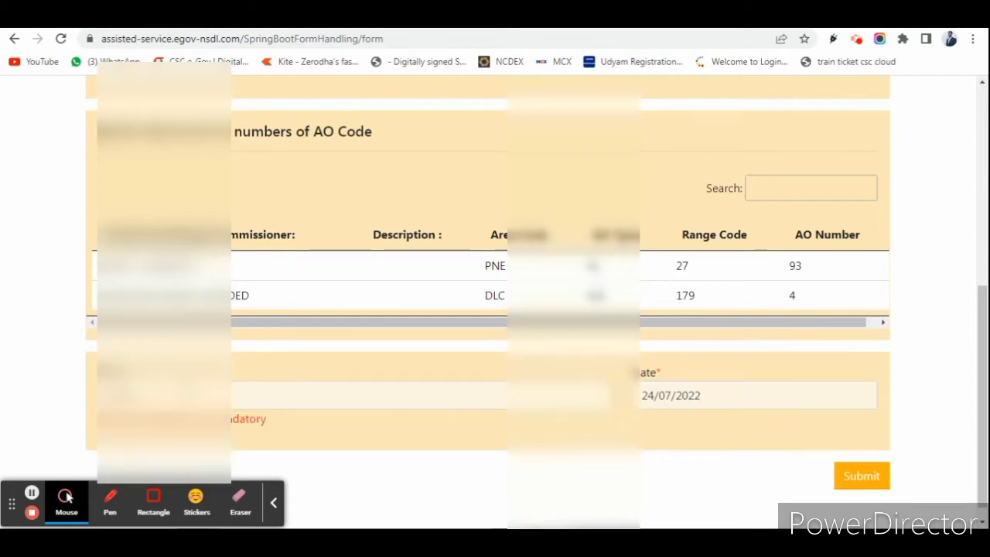
left_click(379, 410)
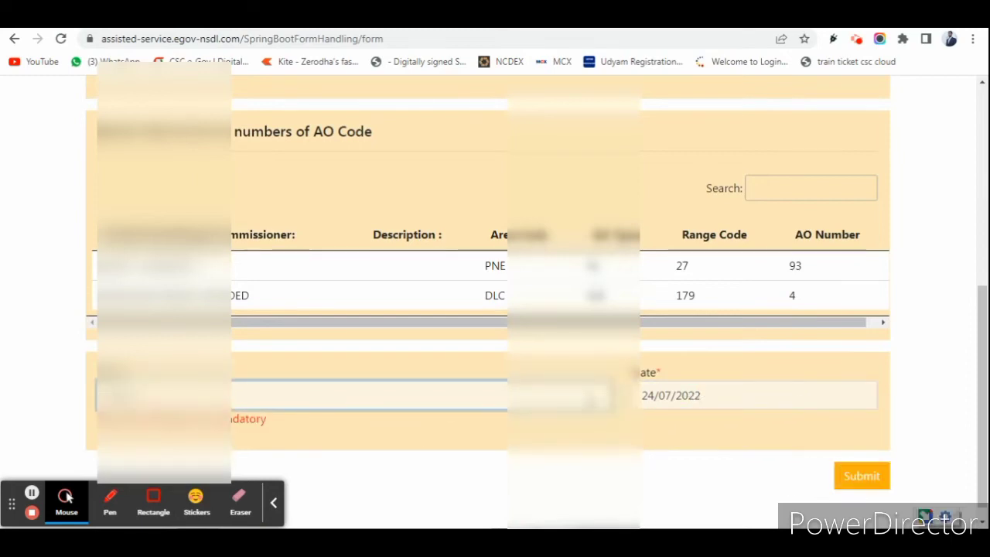
scroll(345, 307, "up", 2)
scroll(322, 254, "up", 1)
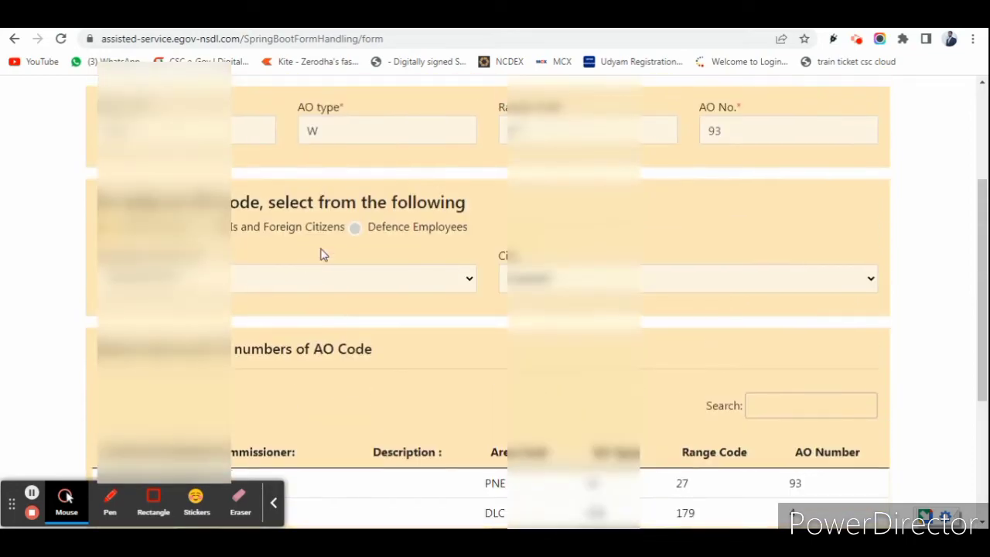
scroll(328, 265, "up", 1)
scroll(256, 328, "down", 2)
scroll(257, 328, "down", 2)
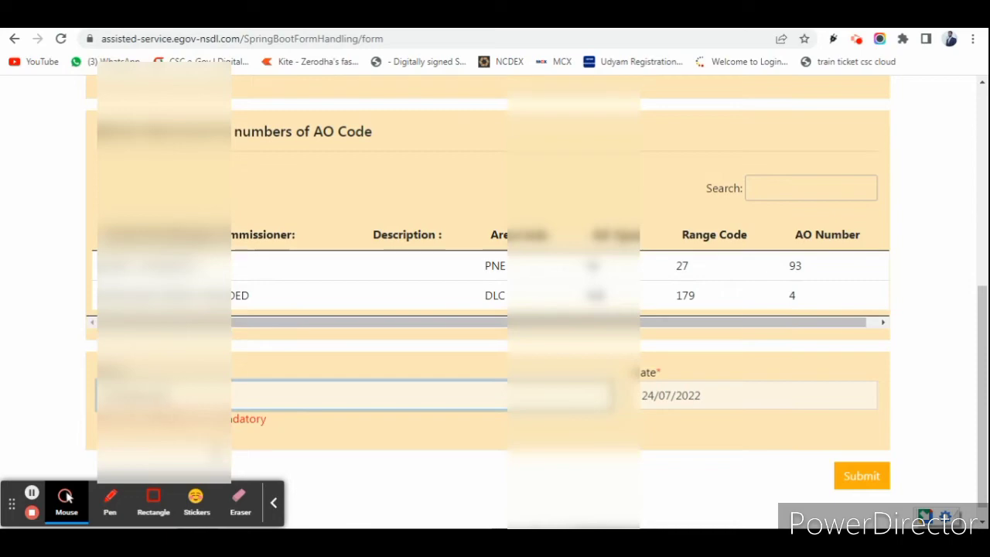
left_click(357, 423)
scroll(384, 407, "up", 3)
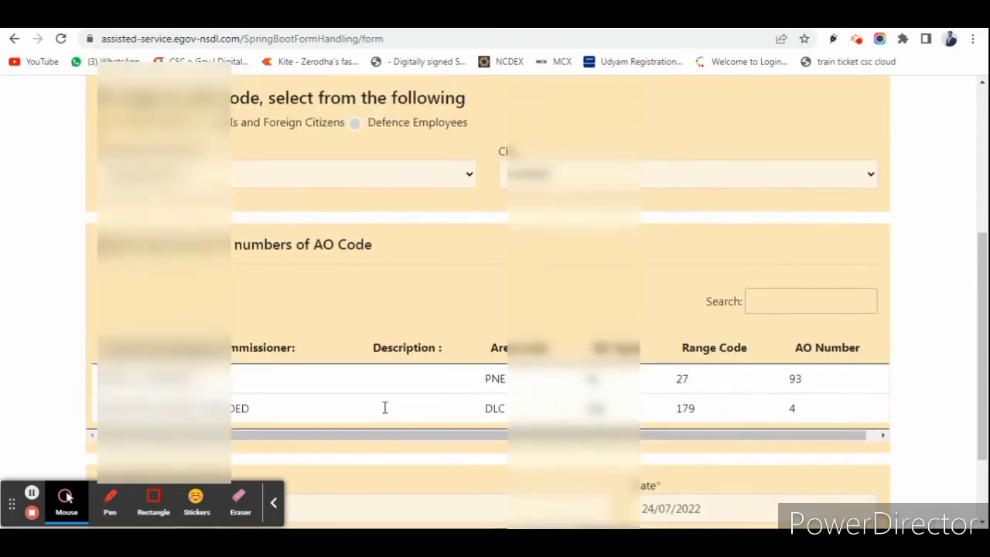
scroll(441, 316, "up", 2)
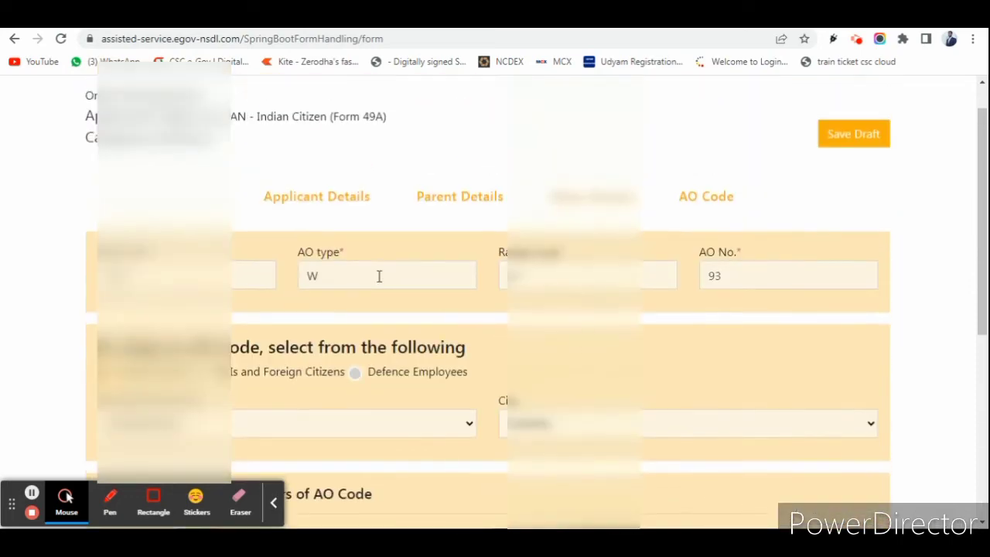
scroll(633, 372, "down", 3)
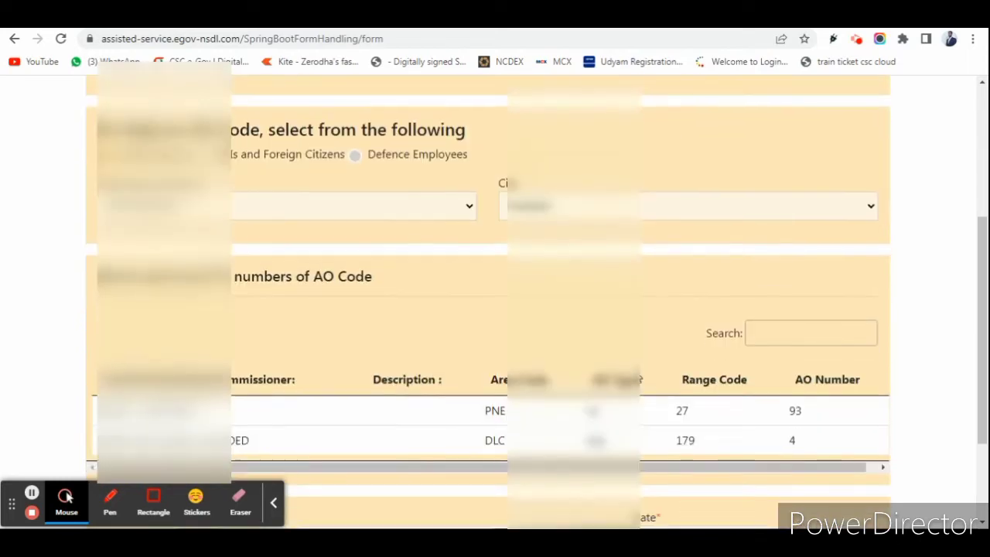
scroll(634, 374, "down", 1)
scroll(400, 360, "down", 1)
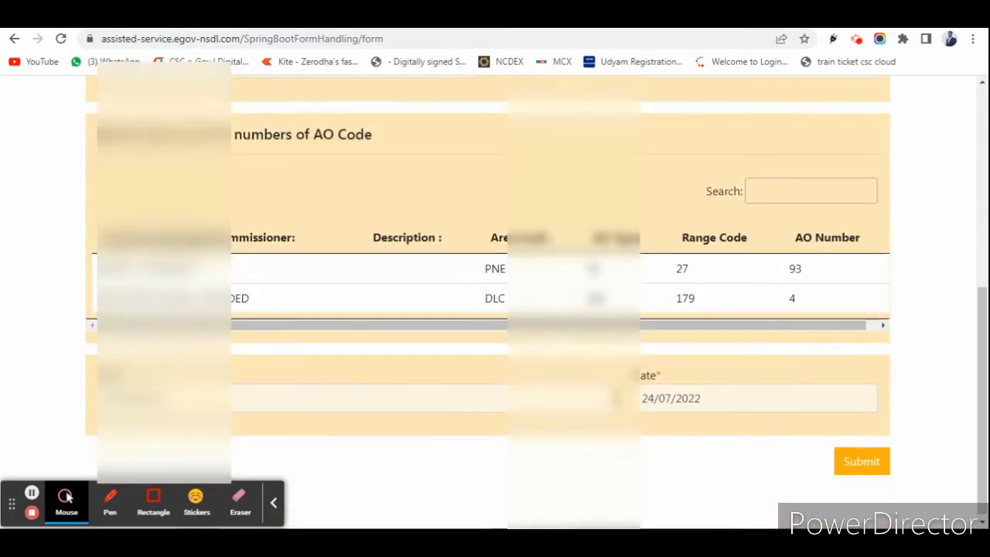
Submit Form 49A, look over the e-KYC review page, and confirm to proceed to authentication.
left_click(868, 460)
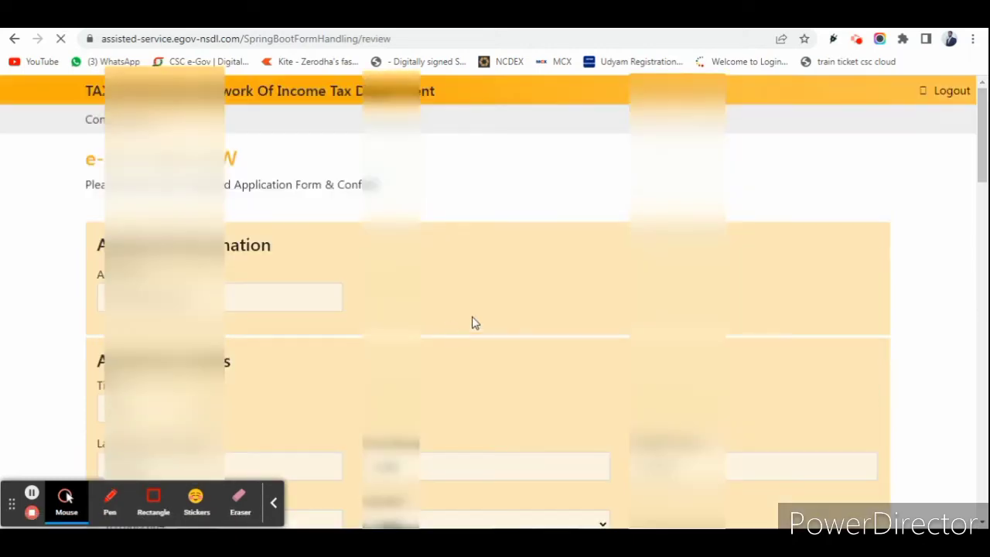
scroll(480, 302, "down", 3)
scroll(479, 303, "down", 3)
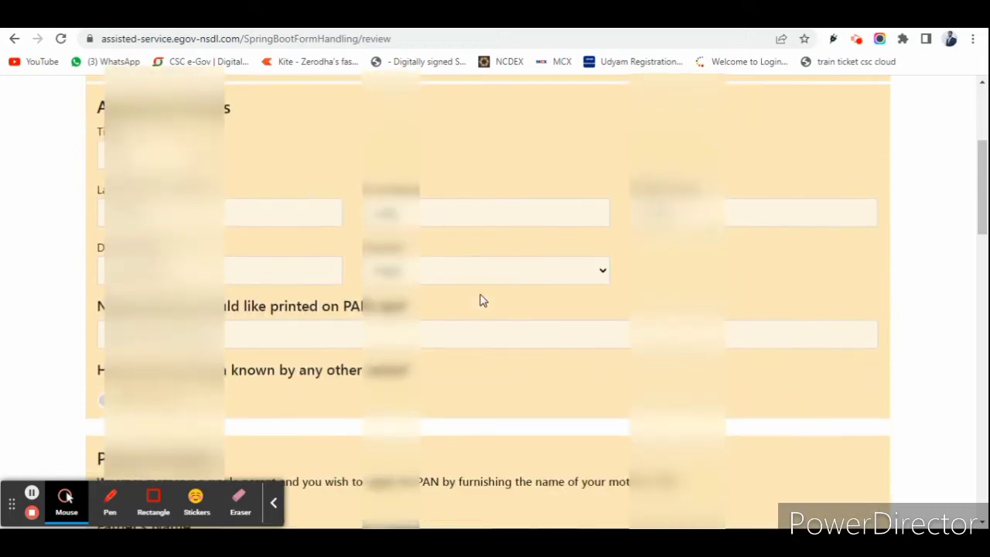
scroll(481, 297, "down", 2)
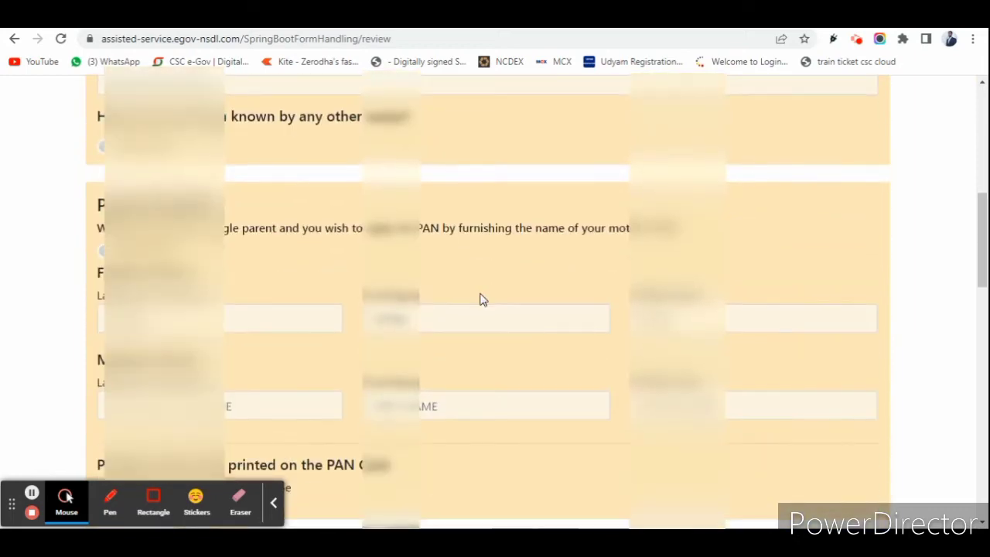
scroll(479, 300, "down", 3)
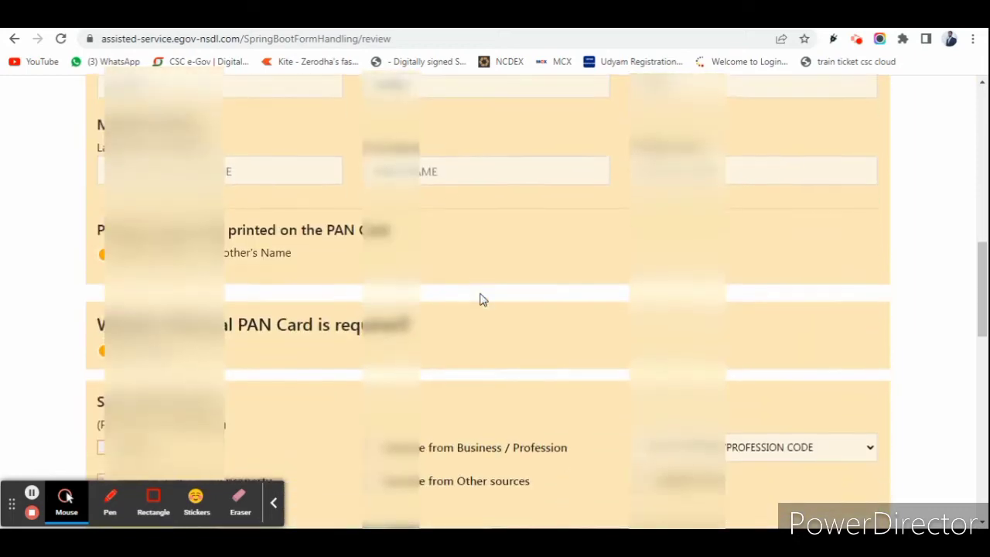
scroll(479, 300, "down", 4)
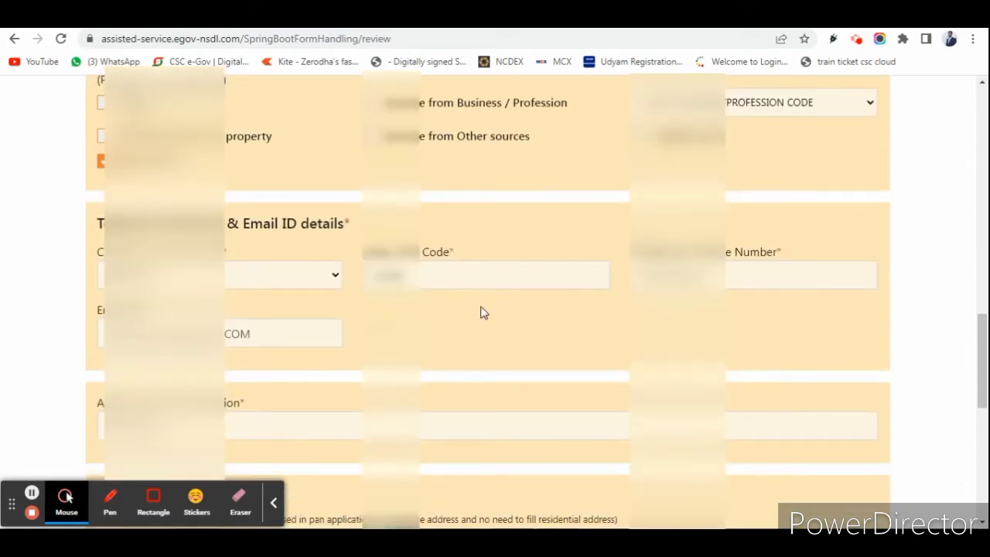
scroll(442, 316, "down", 6)
scroll(349, 294, "down", 1)
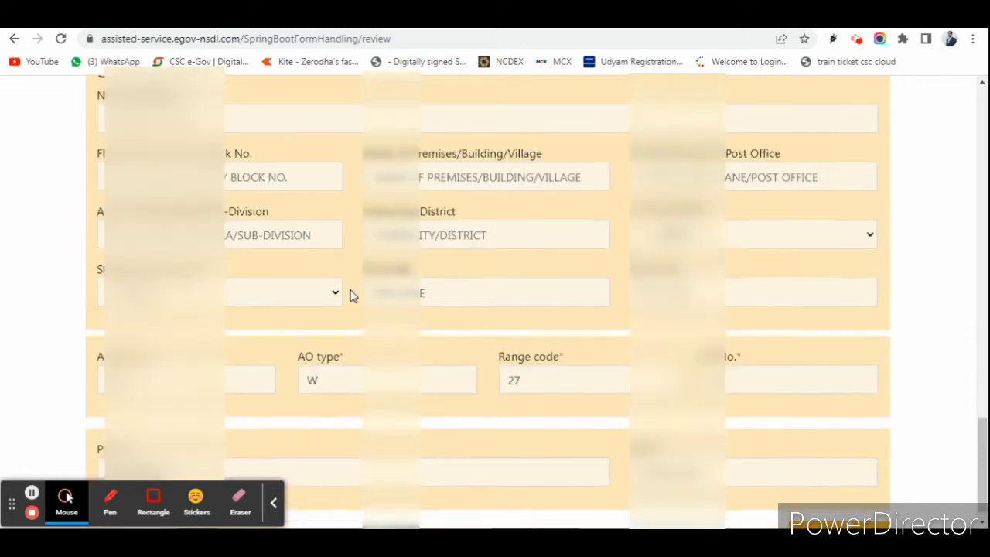
scroll(343, 326, "down", 1)
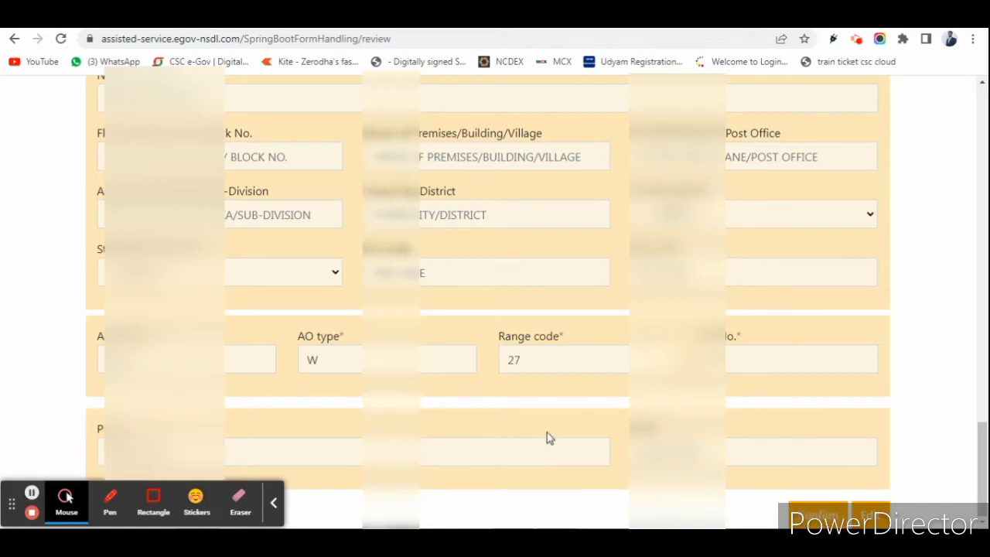
left_click(822, 512)
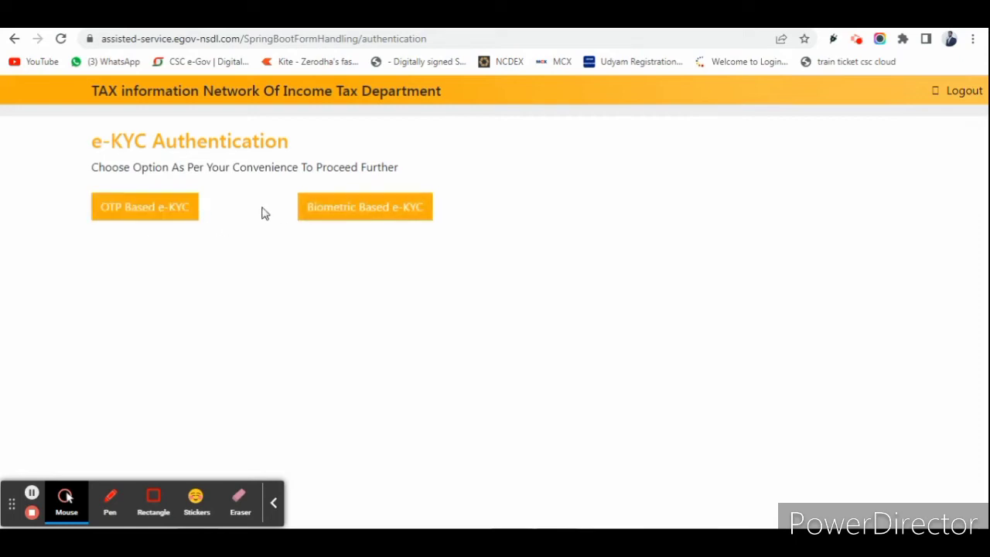
Select OTP Based e-KYC on the e-KYC Authentication page so an OTP is sent.
left_click(176, 214)
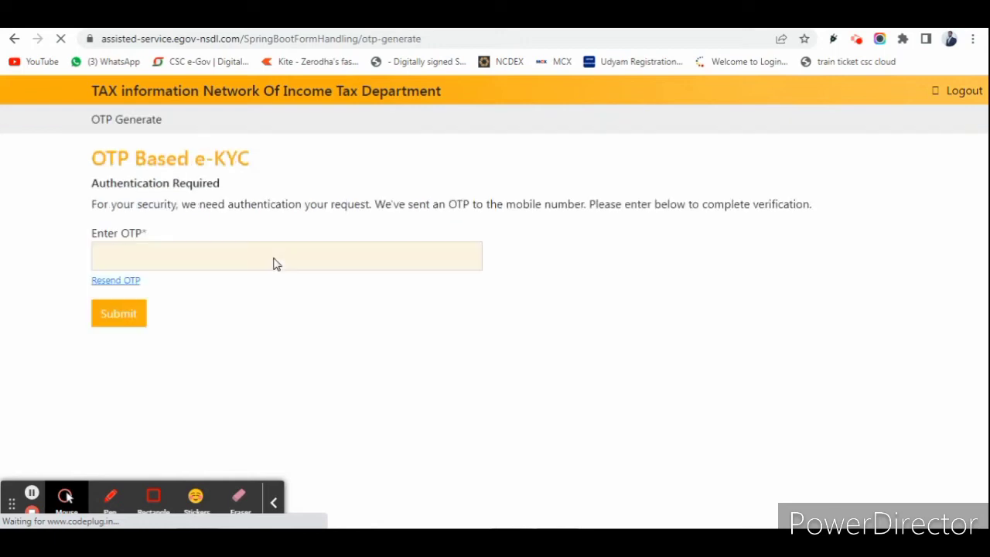
Enter the OTP received on the mobile in the Enter OTP field and submit it.
left_click(131, 259)
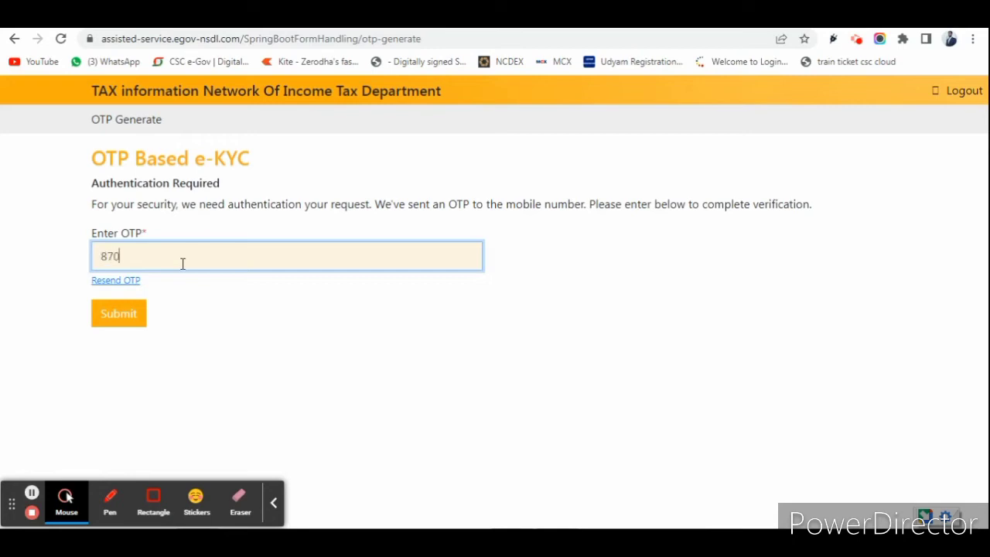
left_click(118, 320)
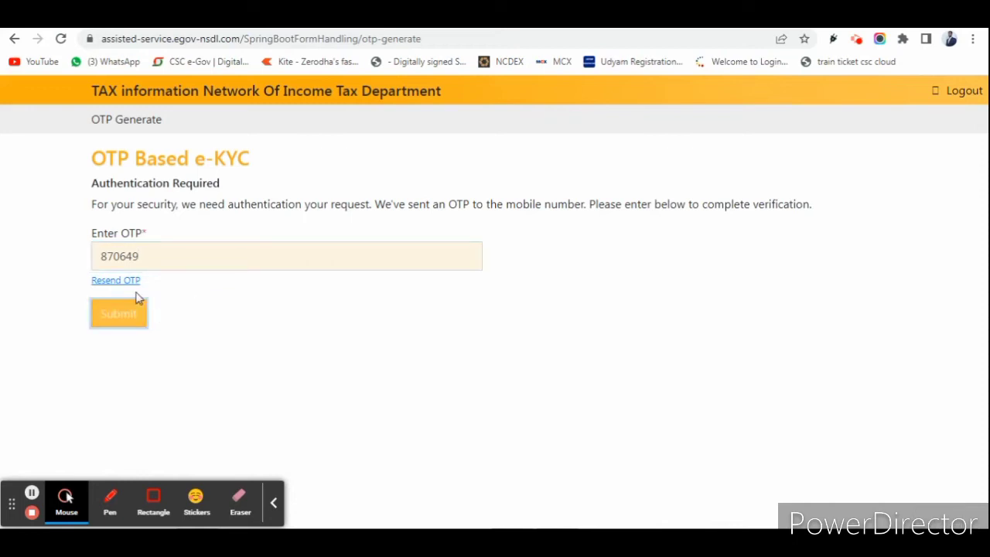
left_click(143, 311)
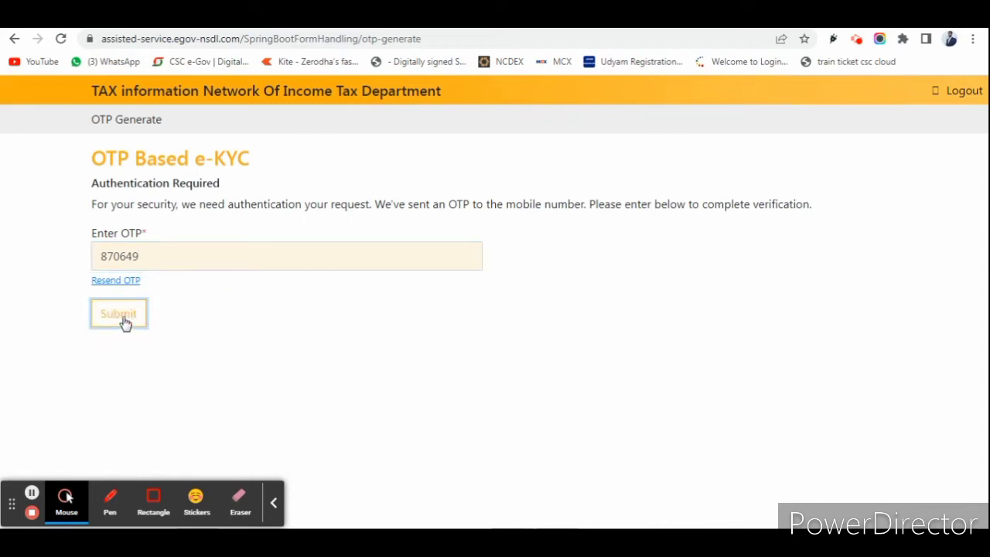
left_click(124, 322)
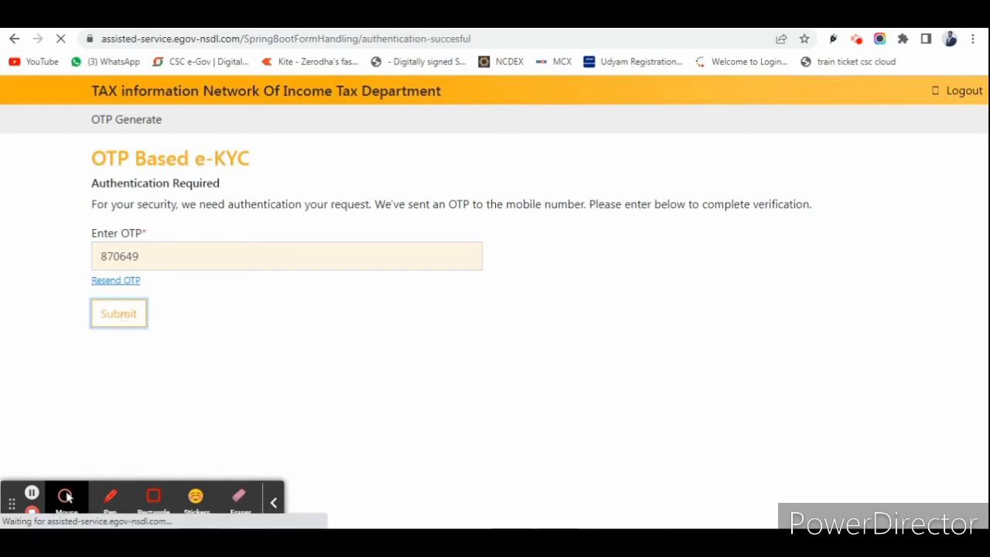
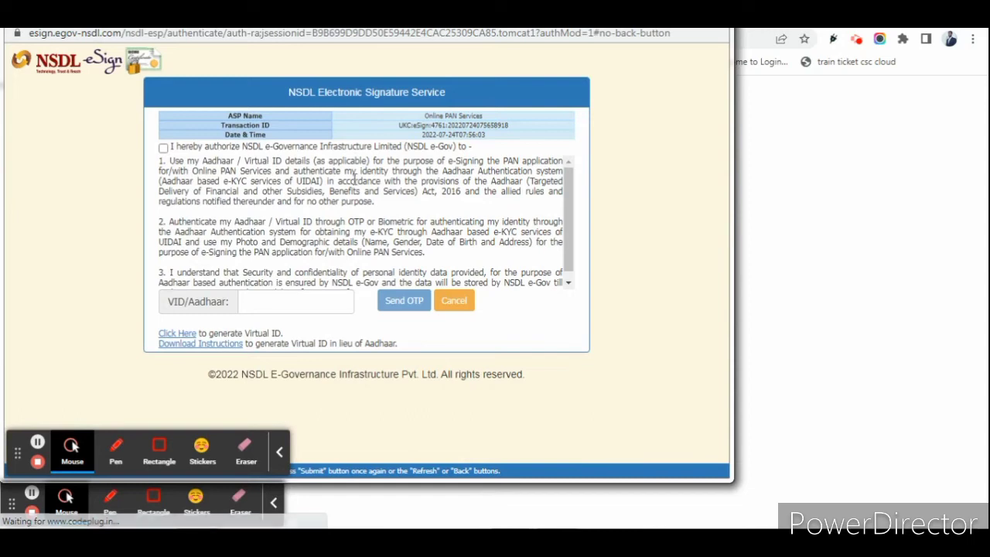
Tick the consent authorizing NSDL e-Gov to use Aadhaar, then paste and validate the applicant's Aadhaar number.
left_click(101, 408)
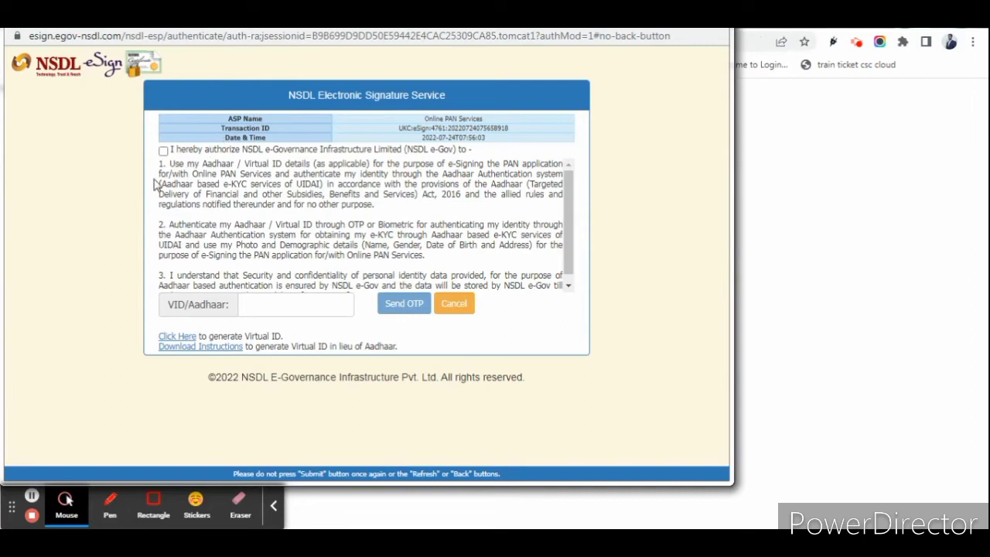
left_click(163, 151)
left_click(271, 301)
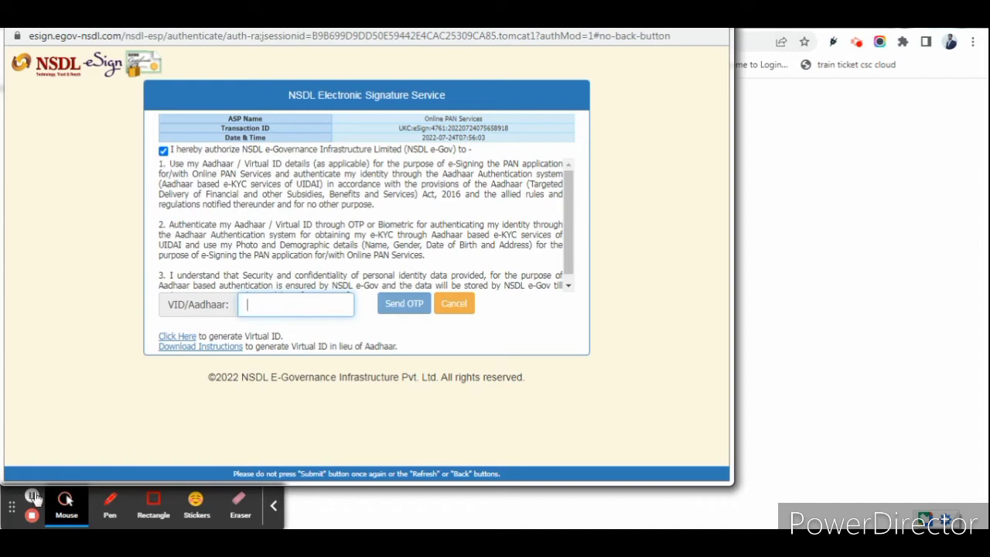
left_click(31, 496)
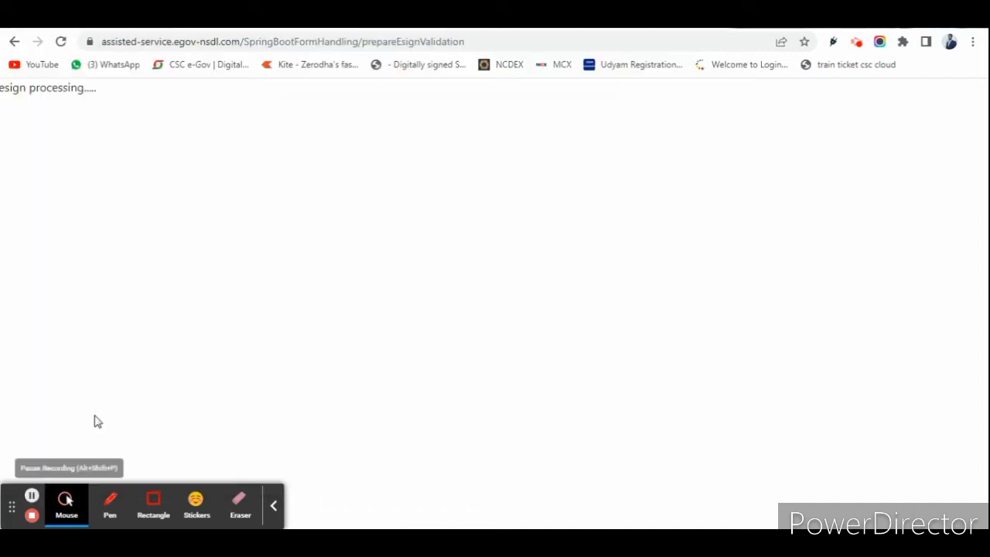
mouse_move(519, 513)
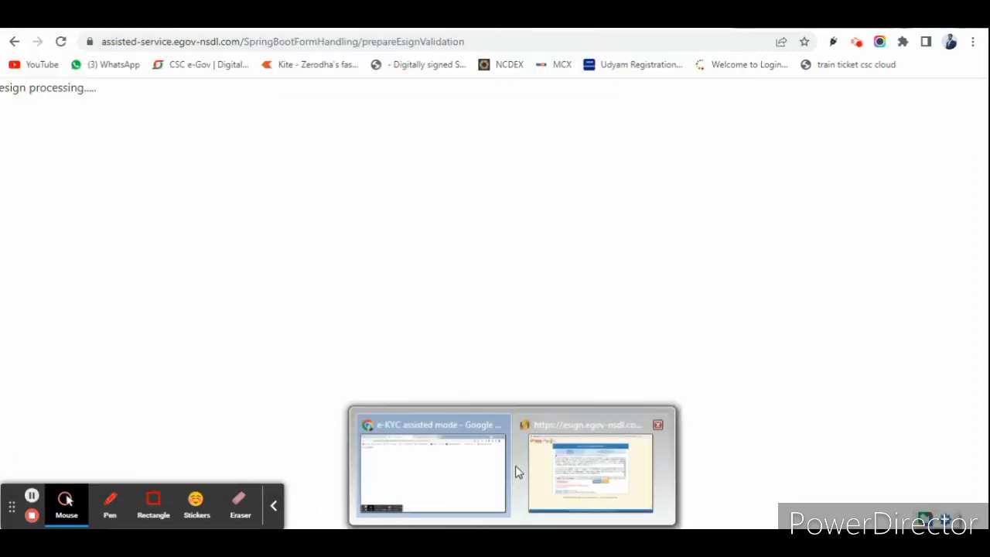
left_click(547, 469)
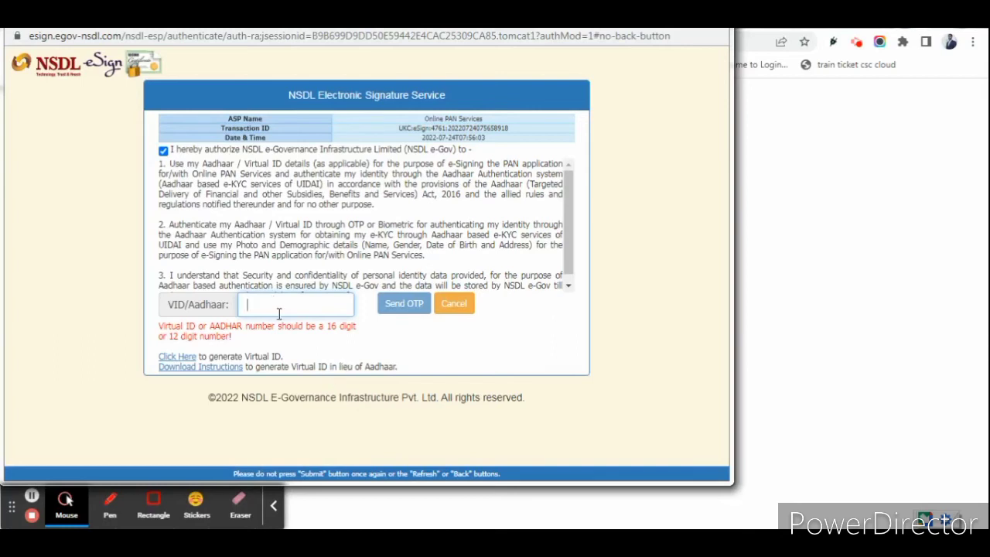
key("ctrl+v")
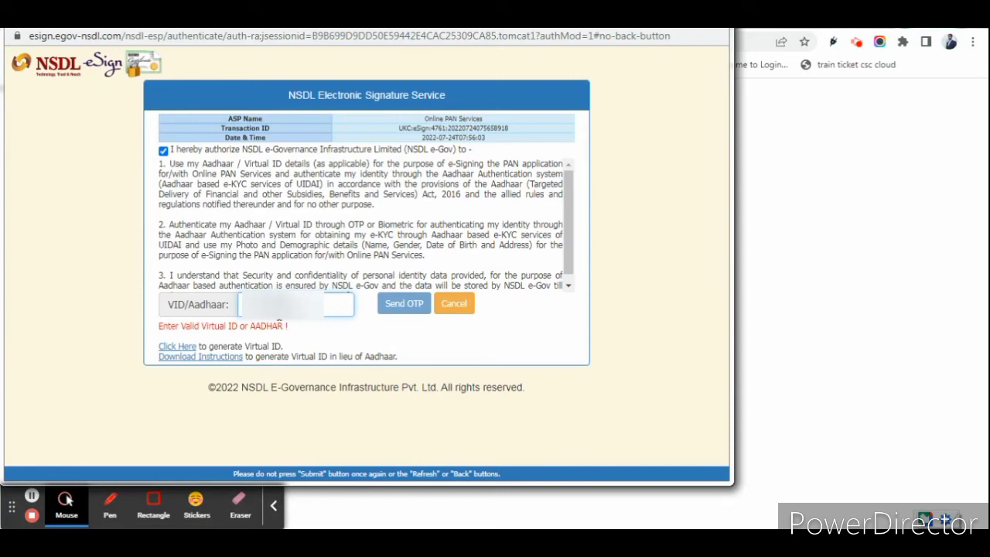
left_click(279, 318)
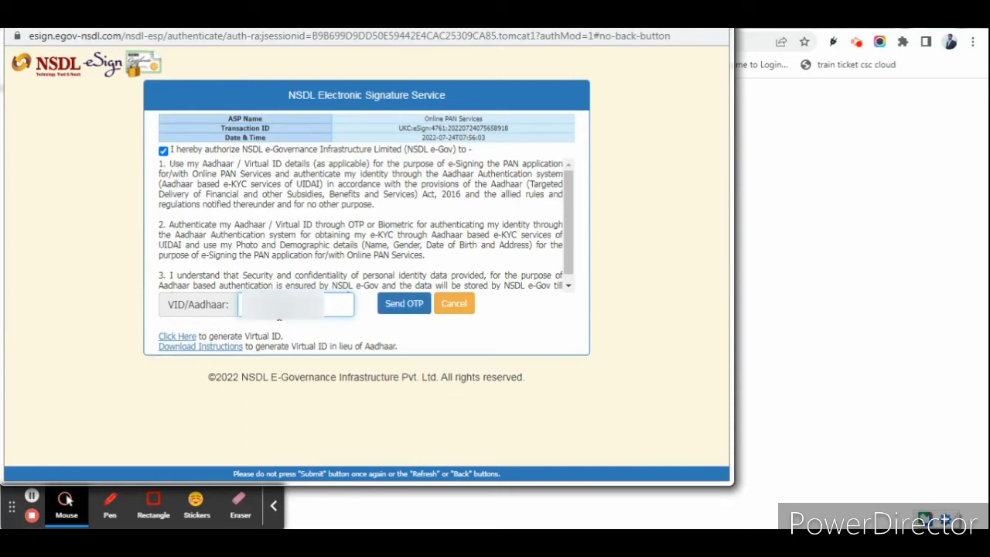
Request an OTP to the registered mobile, enter the received code and verify it.
left_click(411, 308)
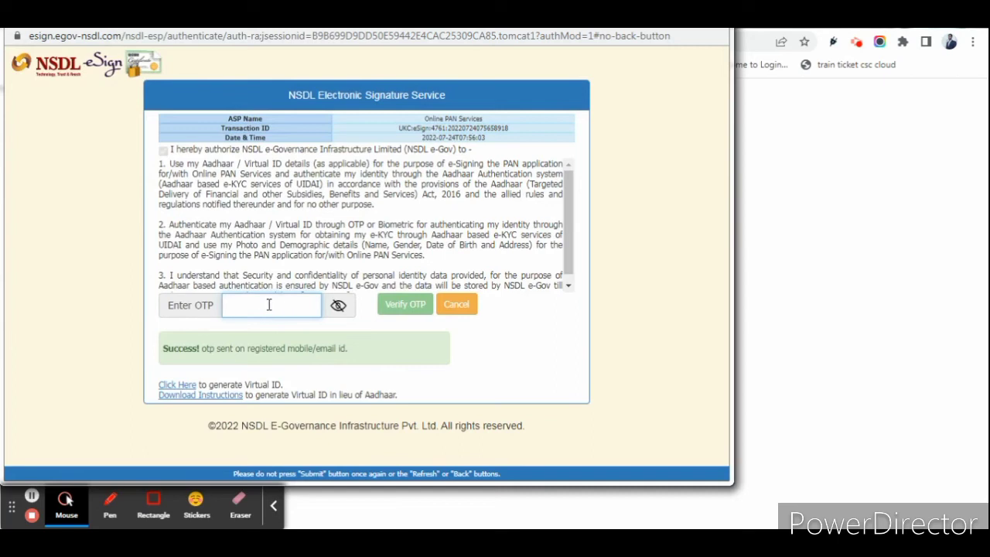
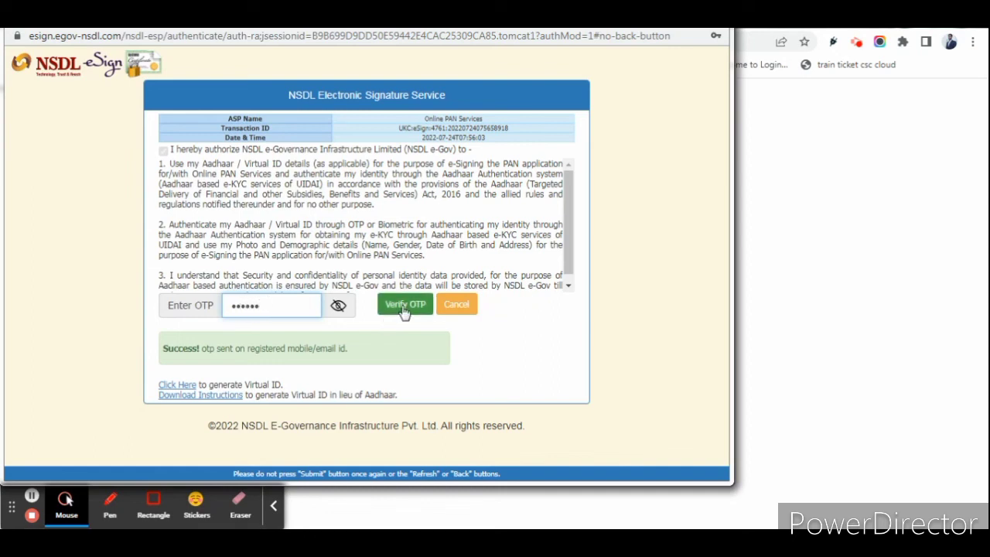
left_click(406, 309)
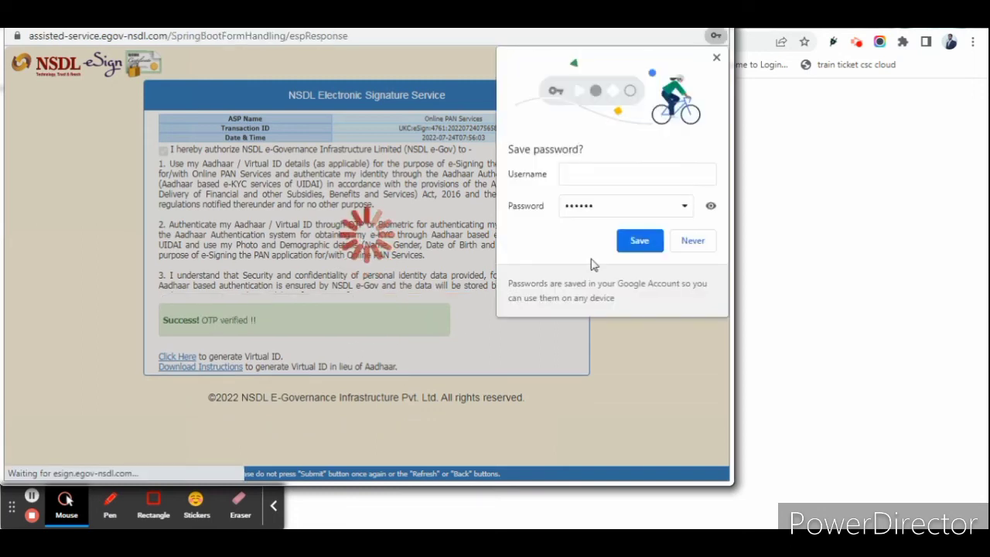
Decline Chrome's save-password prompt and acknowledge the 'e-sign Authentication Successful' message.
left_click(690, 239)
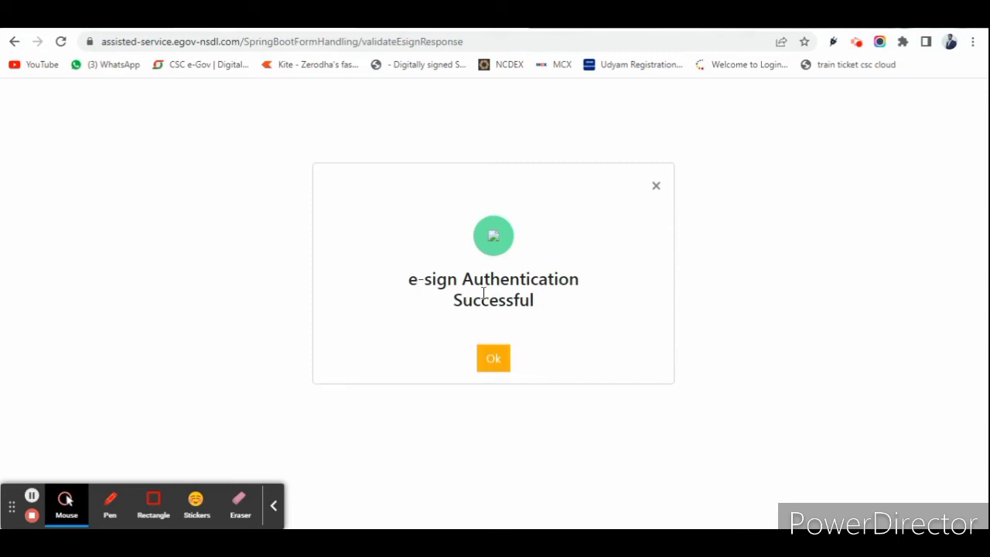
left_click(501, 366)
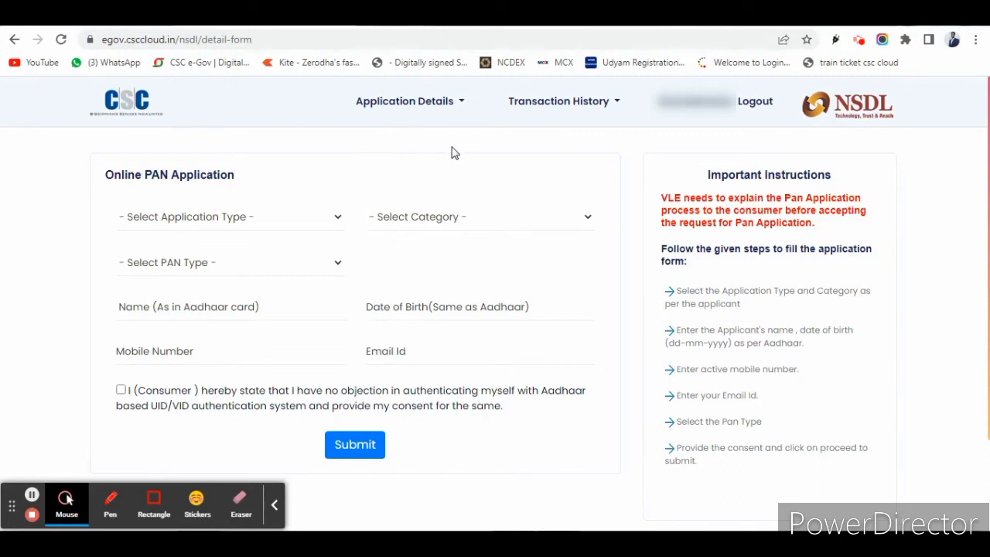
Open Transaction History > Success Transaction and check the 24-07-2022 application's Applicant Name and Success status.
left_click(555, 113)
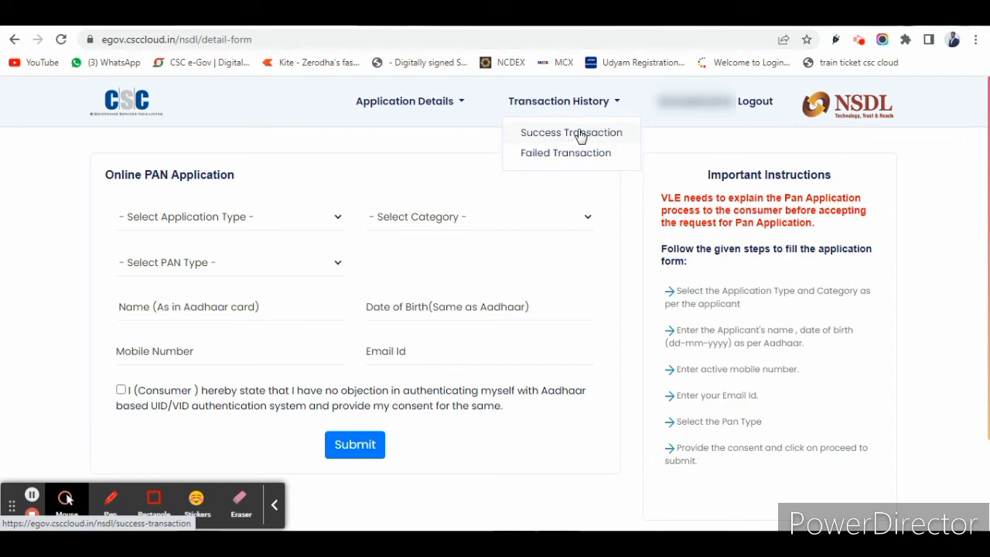
left_click(576, 133)
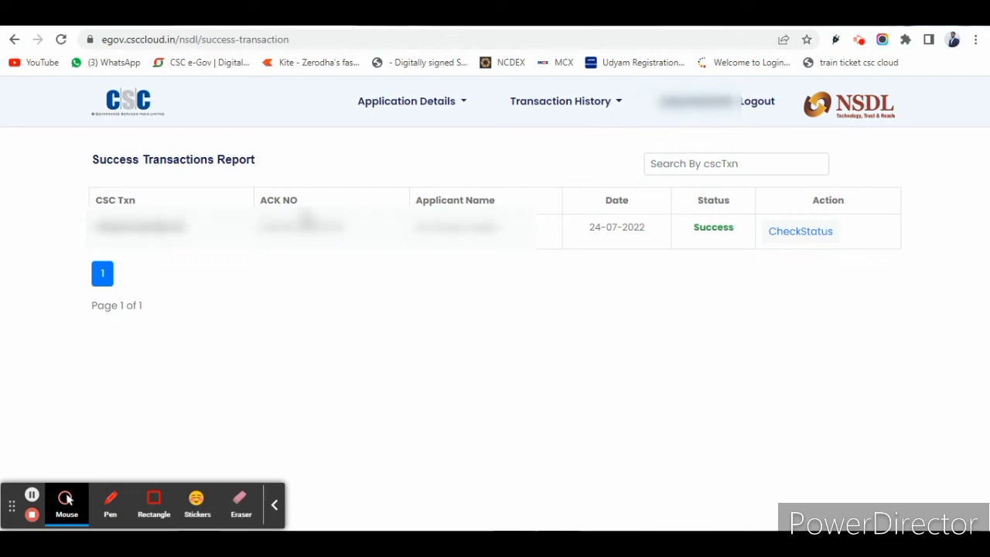
left_click_drag(418, 199, 507, 205)
left_click(554, 214)
left_click_drag(702, 204, 742, 206)
left_click(712, 261)
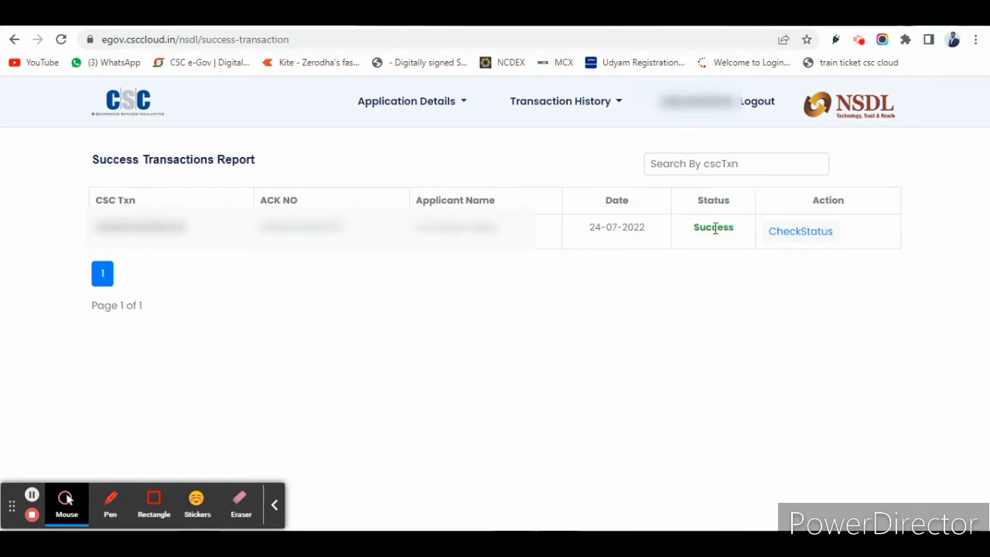